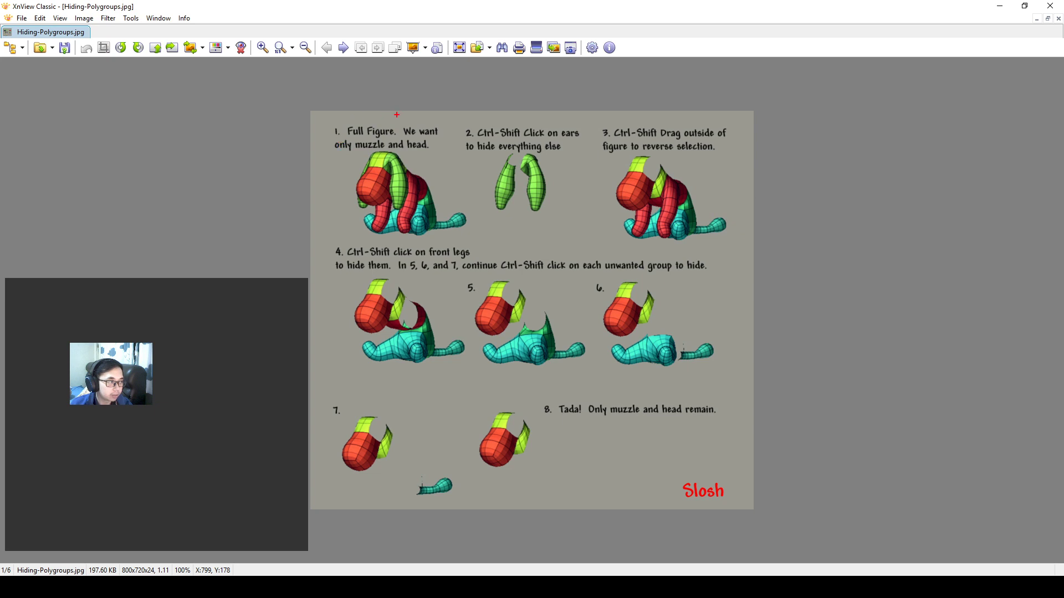
- Annotate the first figure with arrows and the text "Control in 1 subtool", underline "1 subtool", circle the signature, and clear the markup
mouse_move(431, 92)
left_mouse_down()
mouse_move(419, 149)
mouse_move(449, 206)
left_mouse_up()
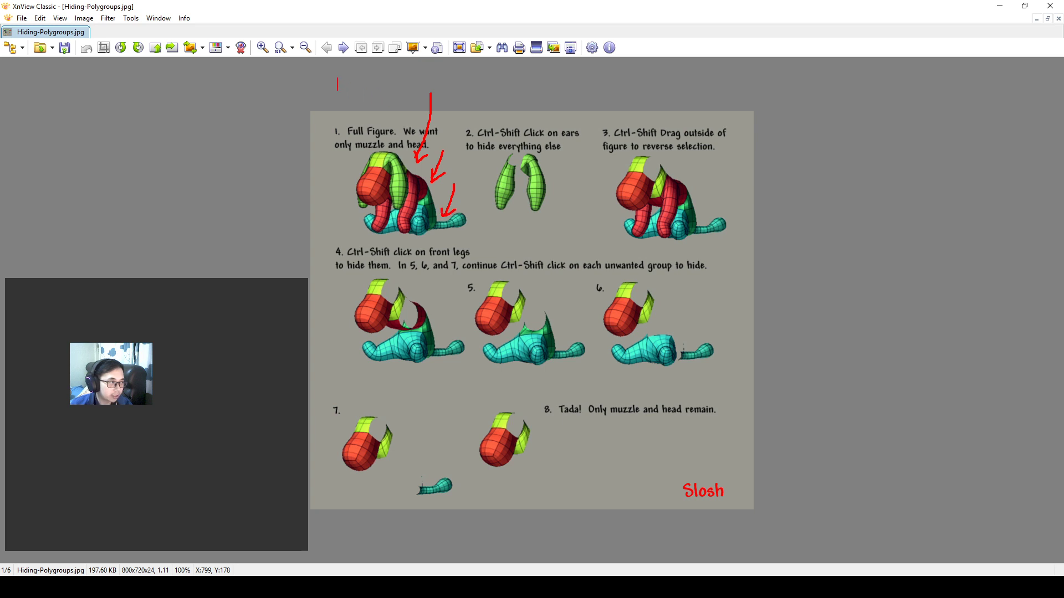
type("Control")
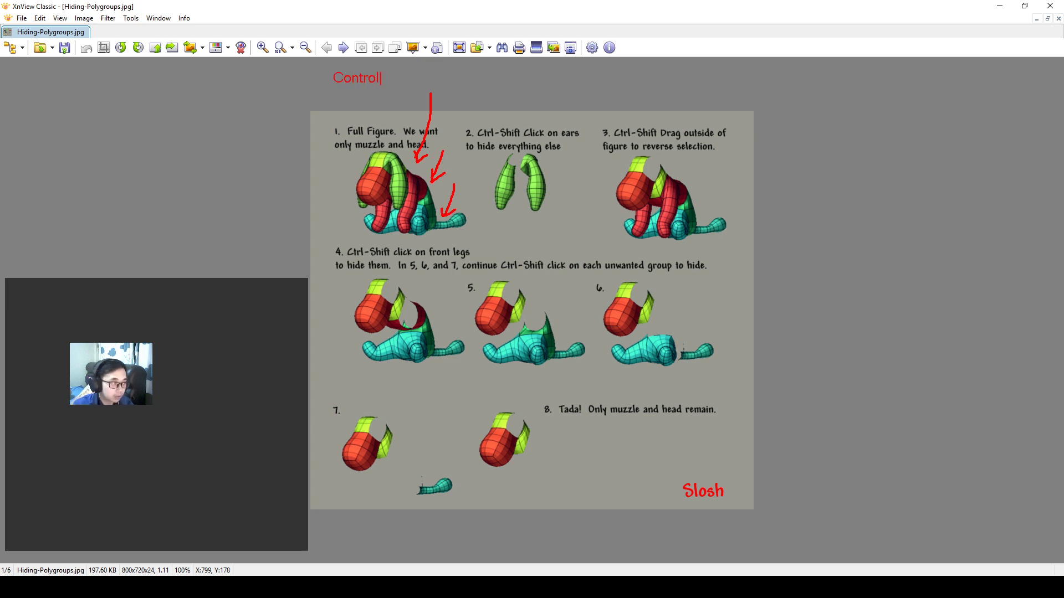
type(" in 1 subtool")
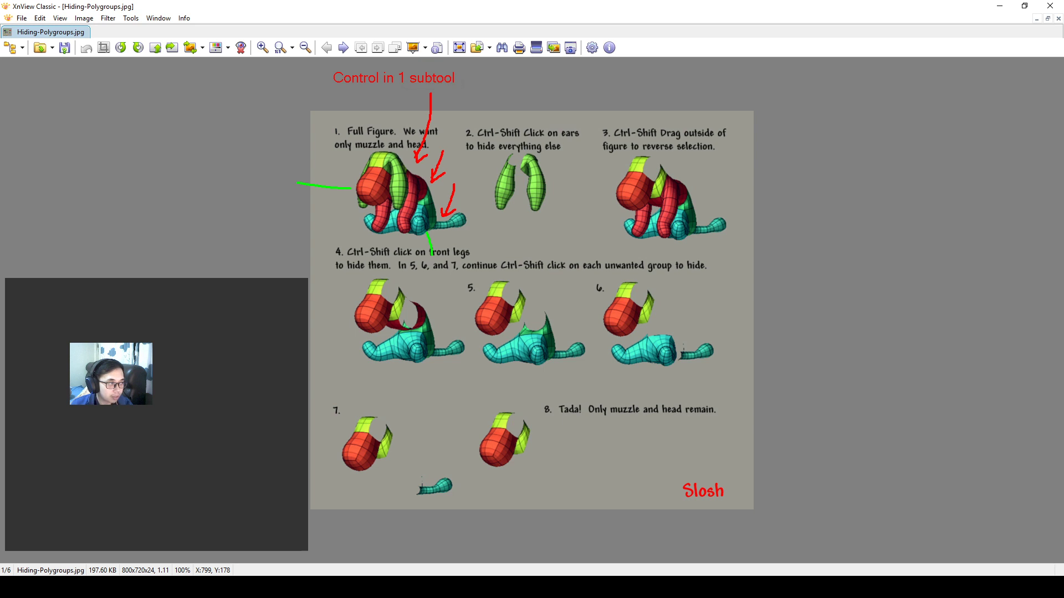
left_click_drag(393, 87, 464, 87)
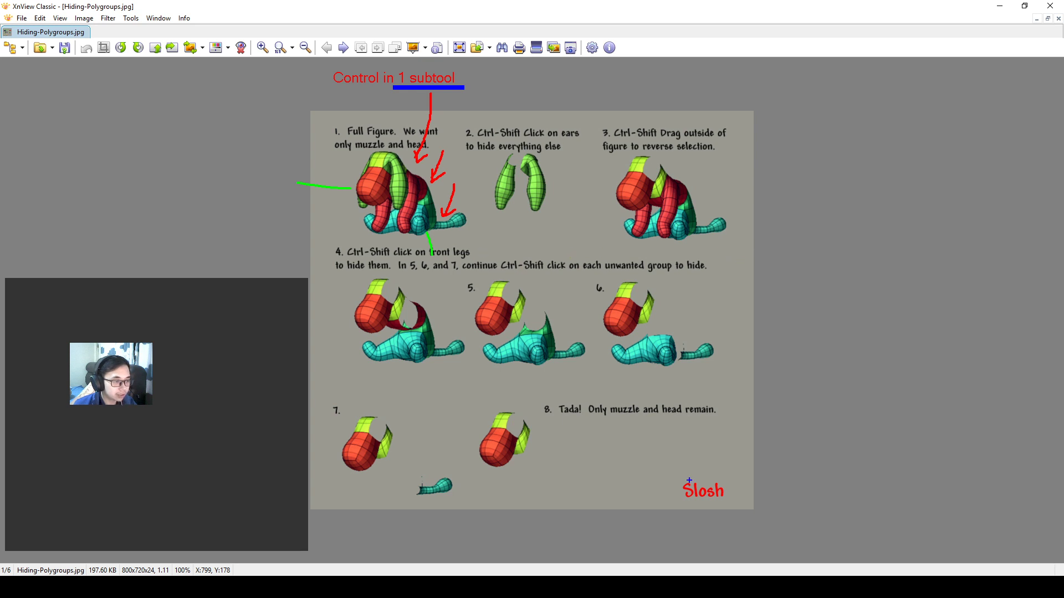
mouse_move(689, 480)
left_mouse_down()
mouse_move(737, 473)
mouse_move(672, 514)
mouse_move(692, 472)
left_mouse_up()
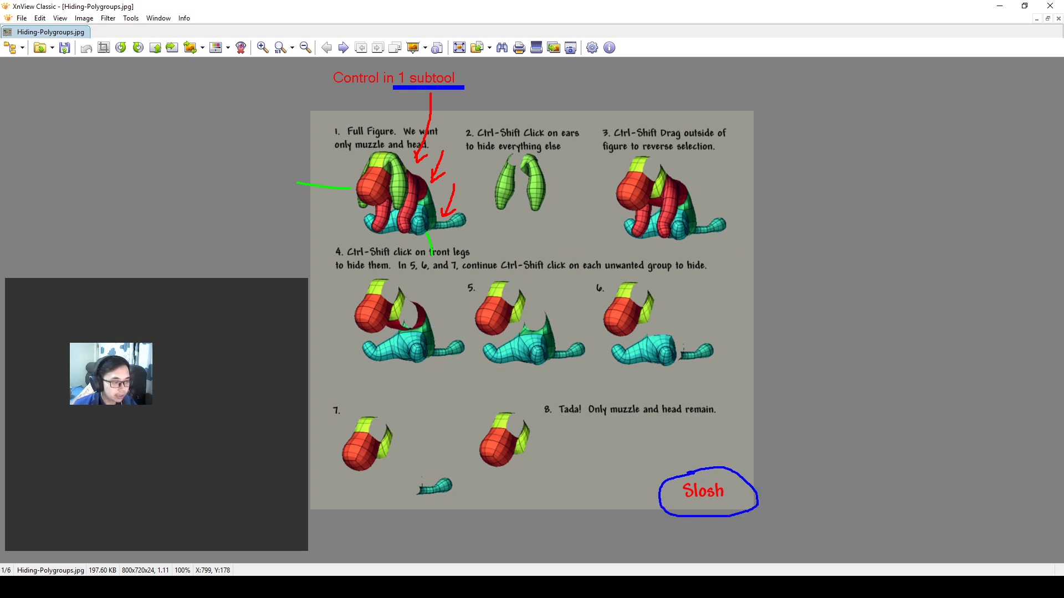
key("Escape")
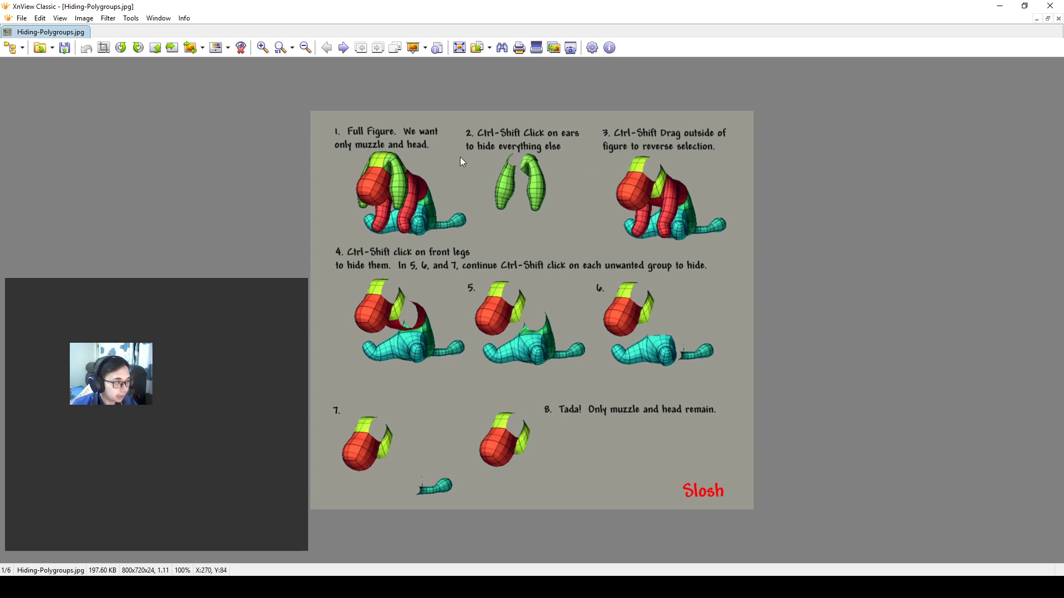
- Mark up the image by underlining "muzzle and head" and boxing the step 8 result, and clear the annotations
key("ctrl+2")
key("r")
left_click_drag(432, 151, 353, 151)
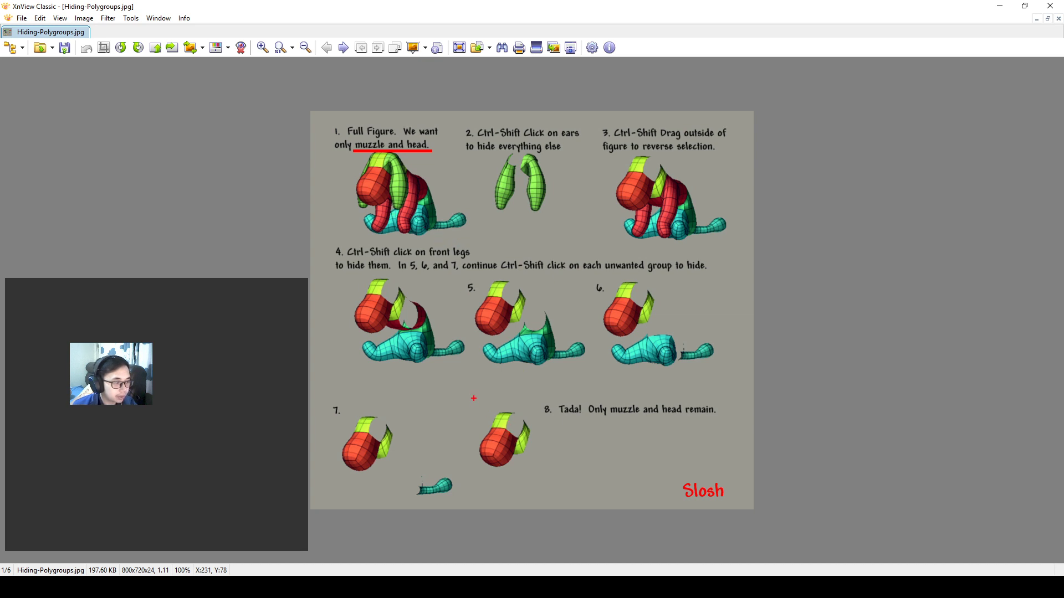
mouse_move(460, 386)
left_mouse_down()
mouse_move(566, 435)
mouse_move(728, 471)
left_mouse_up()
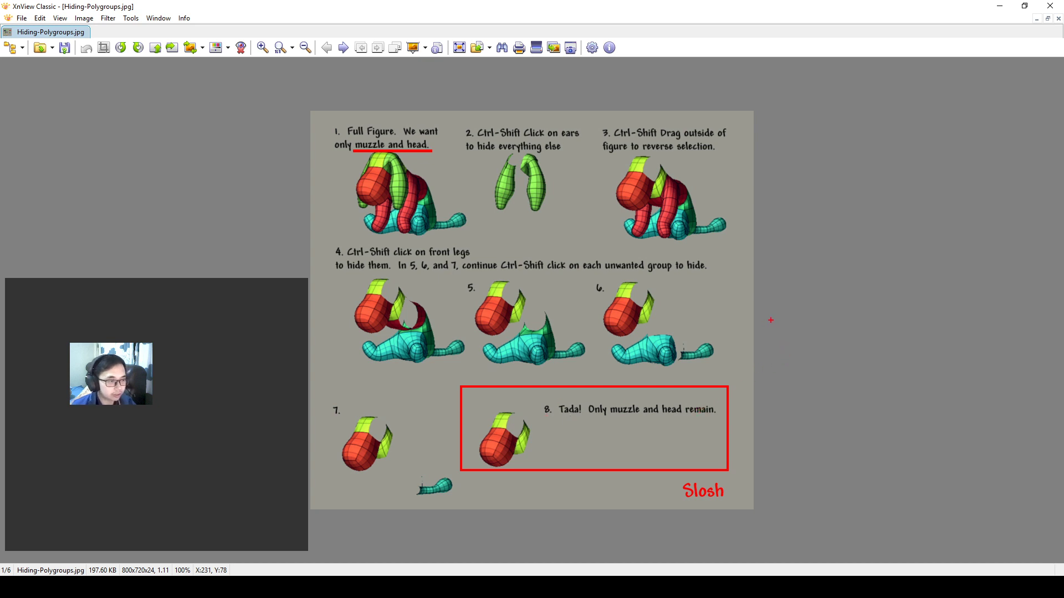
key("Escape")
- Copy the whole Hiding-Polygroups image, switch to ZBrush, and paste it into the floating reference window so all eight figures fit
key("ctrl+a")
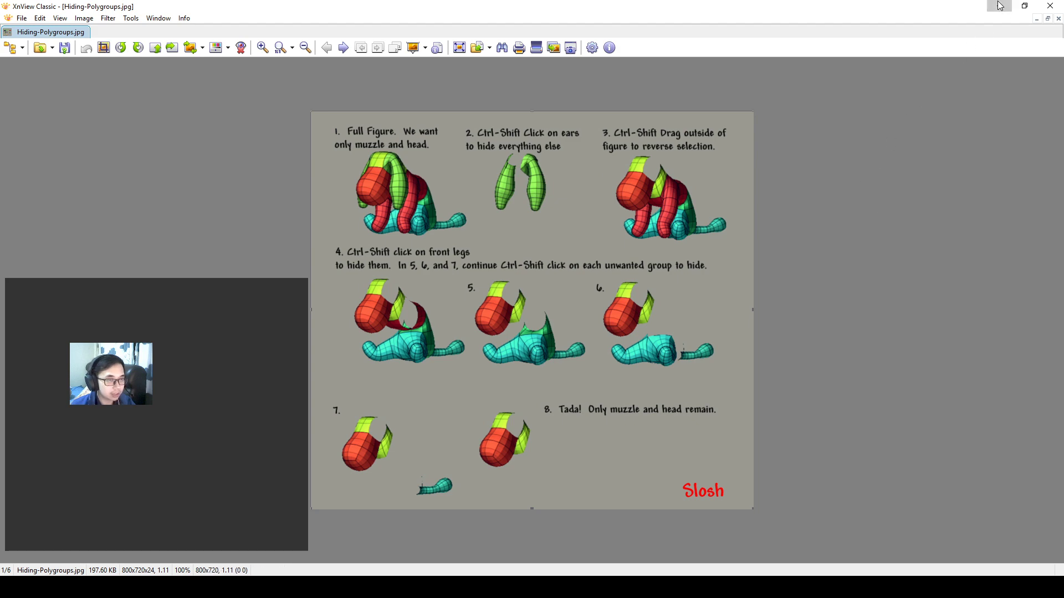
left_click(1000, 6)
key("ctrl+v")
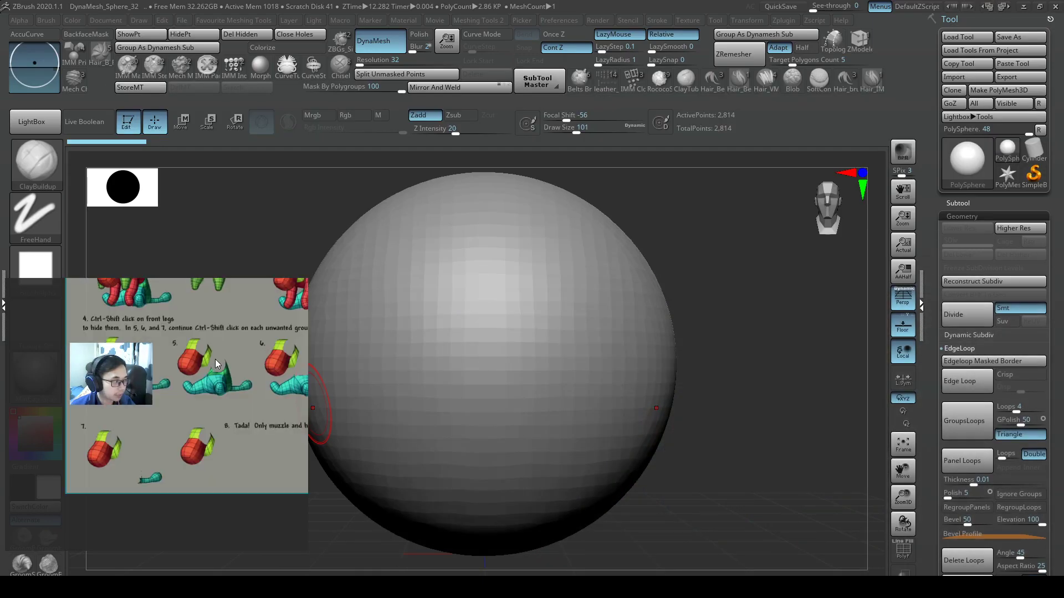
left_click_drag(209, 364, 150, 411)
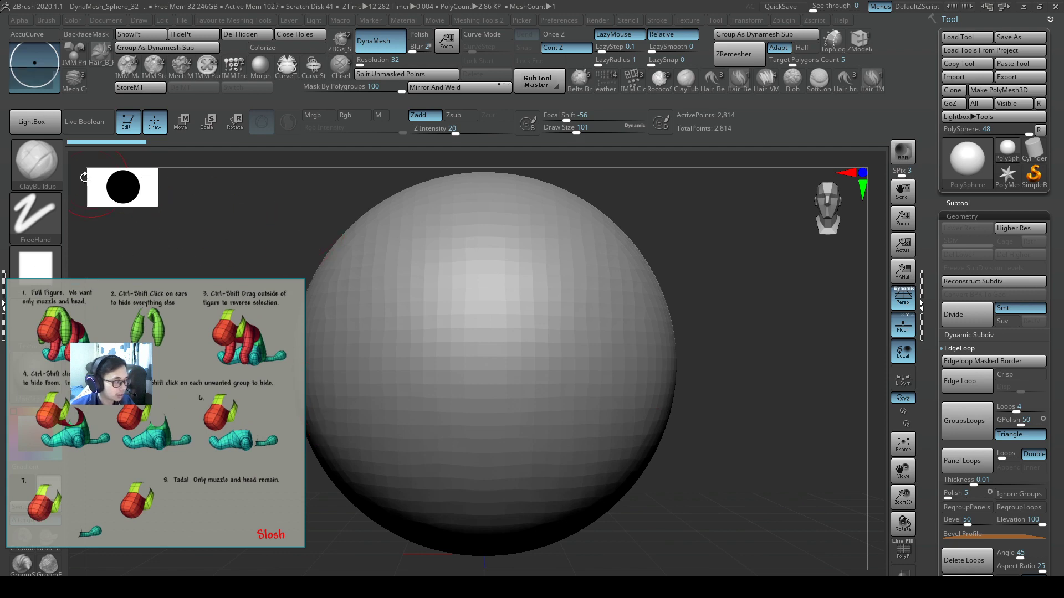
- Load the Dog project from LightBox and show the dog in side view with perspective off
left_click(31, 121)
double_click(522, 277)
left_click(569, 330)
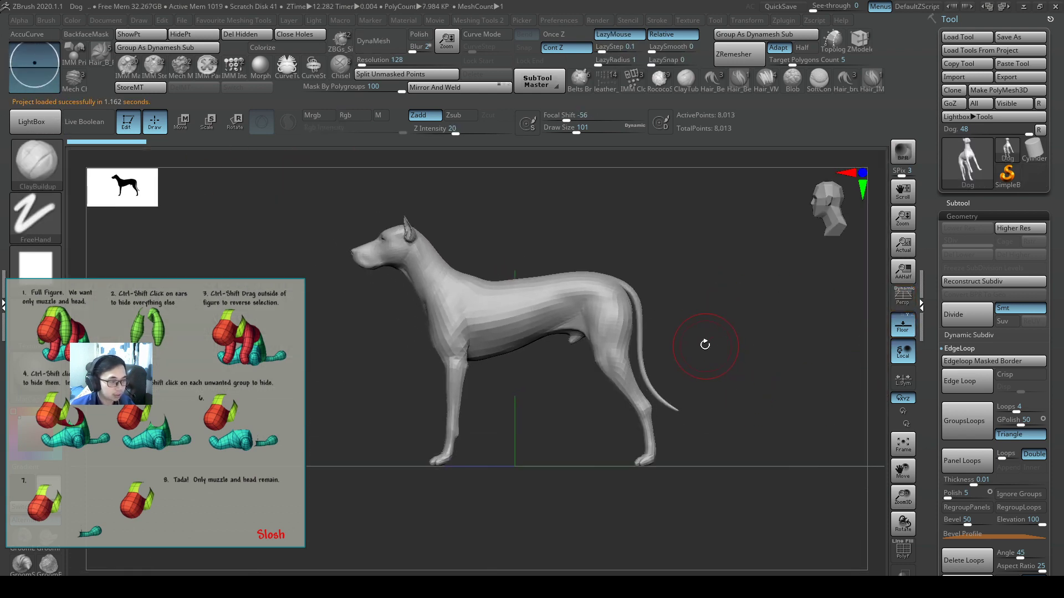
left_click(901, 295)
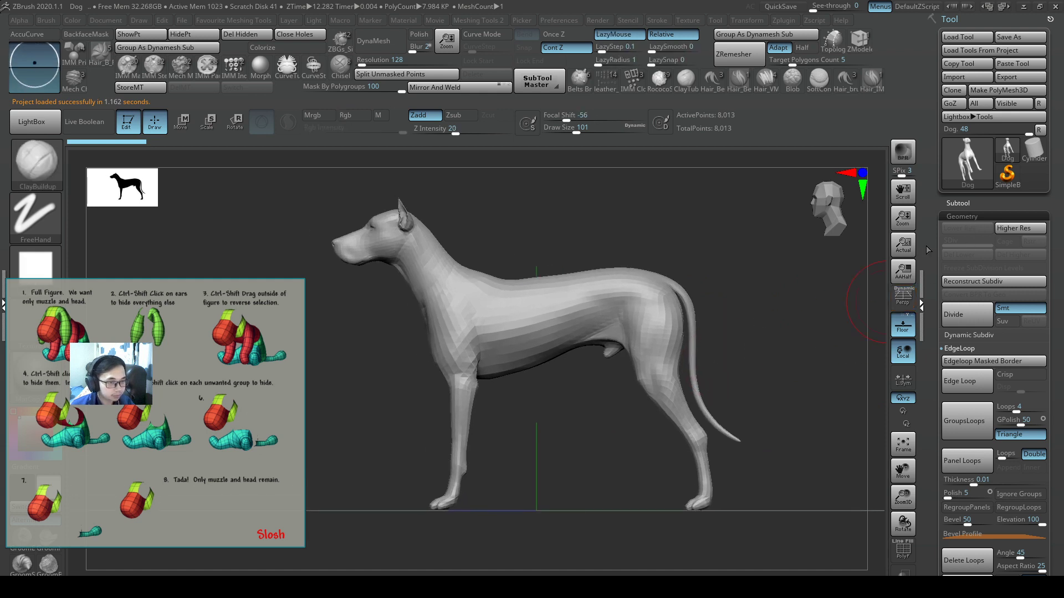
left_click_drag(690, 281, 704, 291, "alt")
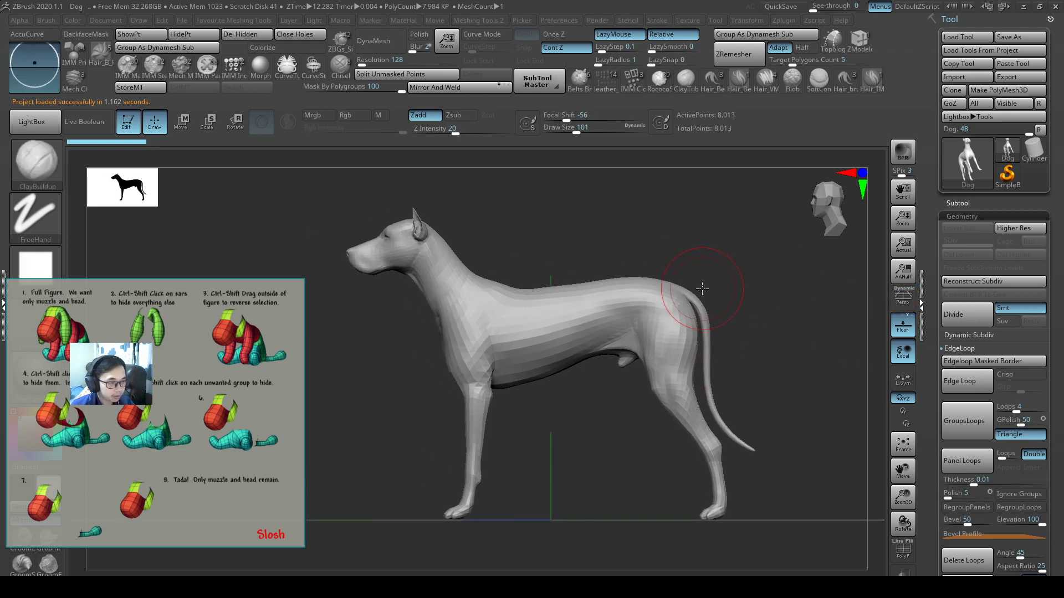
left_click(973, 216)
left_click(973, 216)
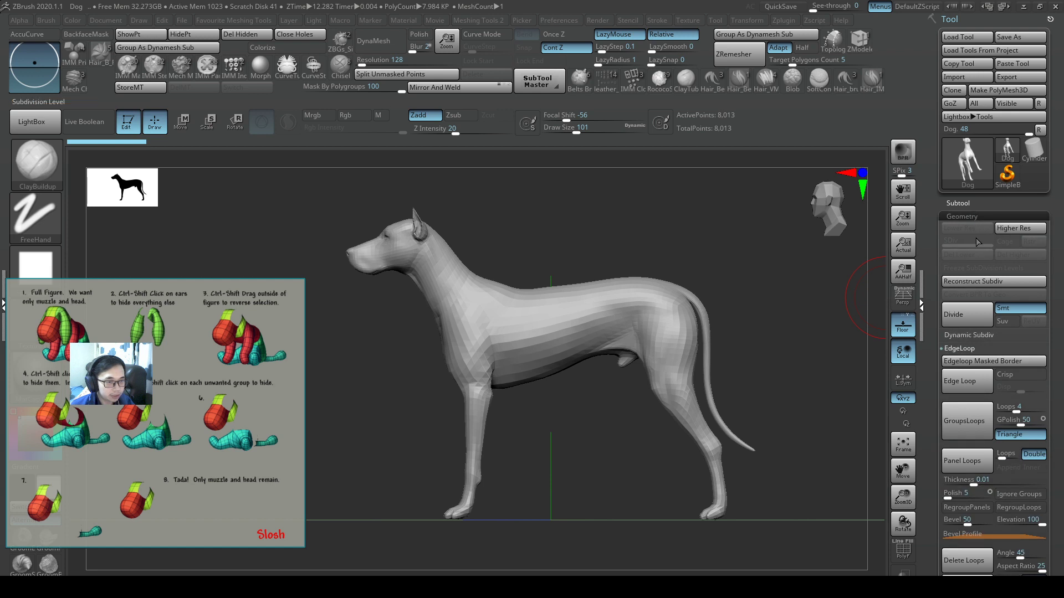
left_click_drag(754, 251, 759, 264, "alt")
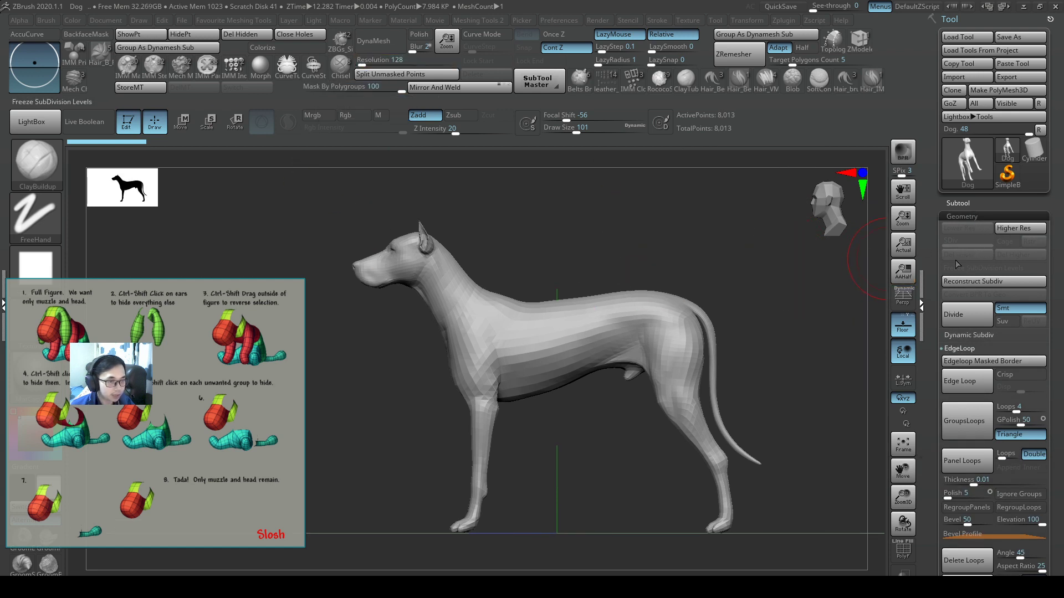
- DynaMesh the dog at a resolution of 384 and check its wireframe
left_click(370, 60)
type("408")
left_click_drag(370, 63, 368, 62)
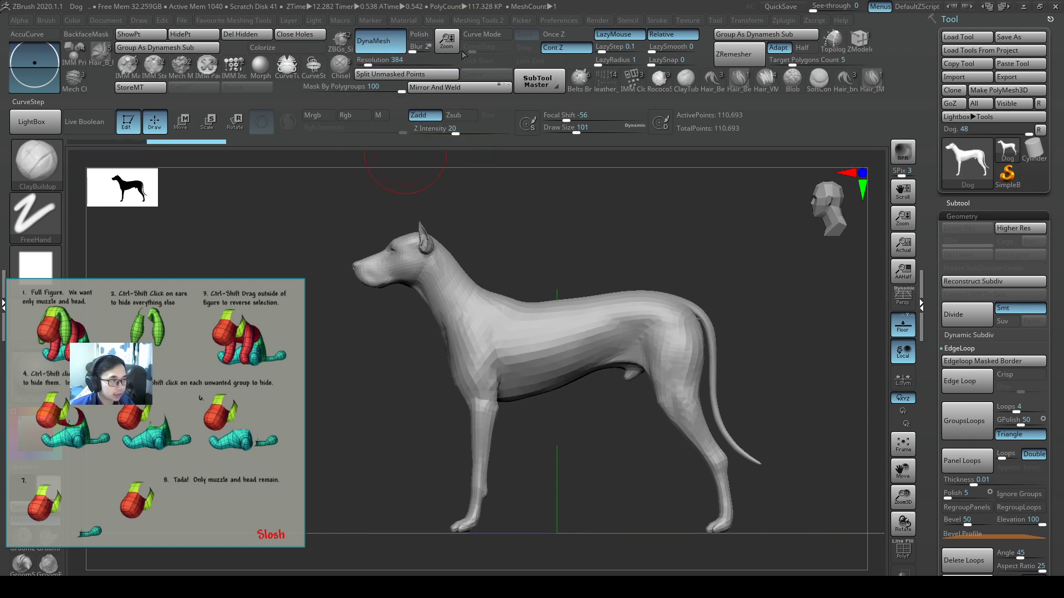
left_click(373, 41)
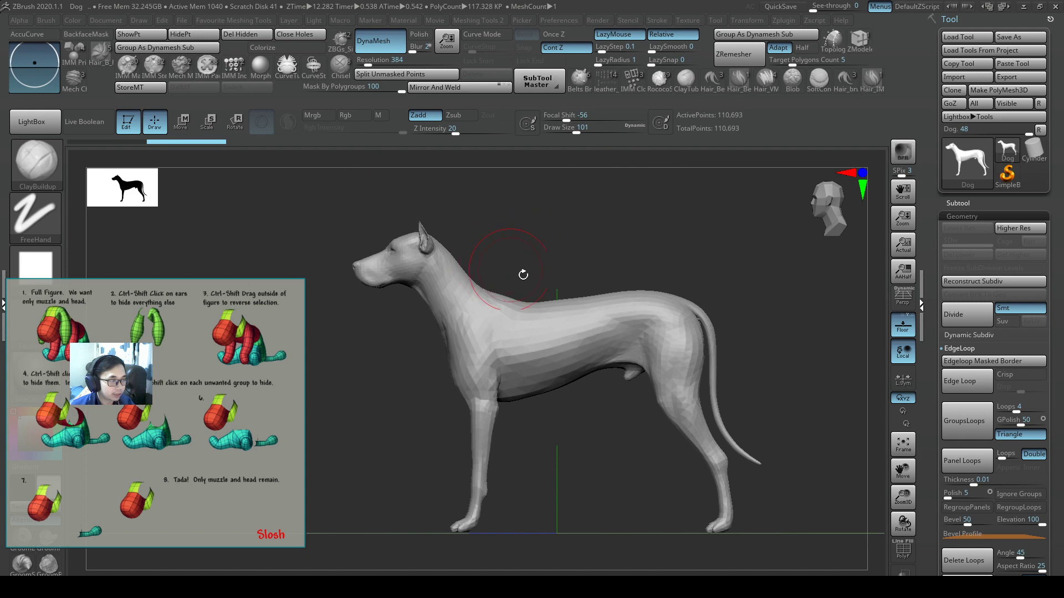
key("shift+f")
key("shift+f")
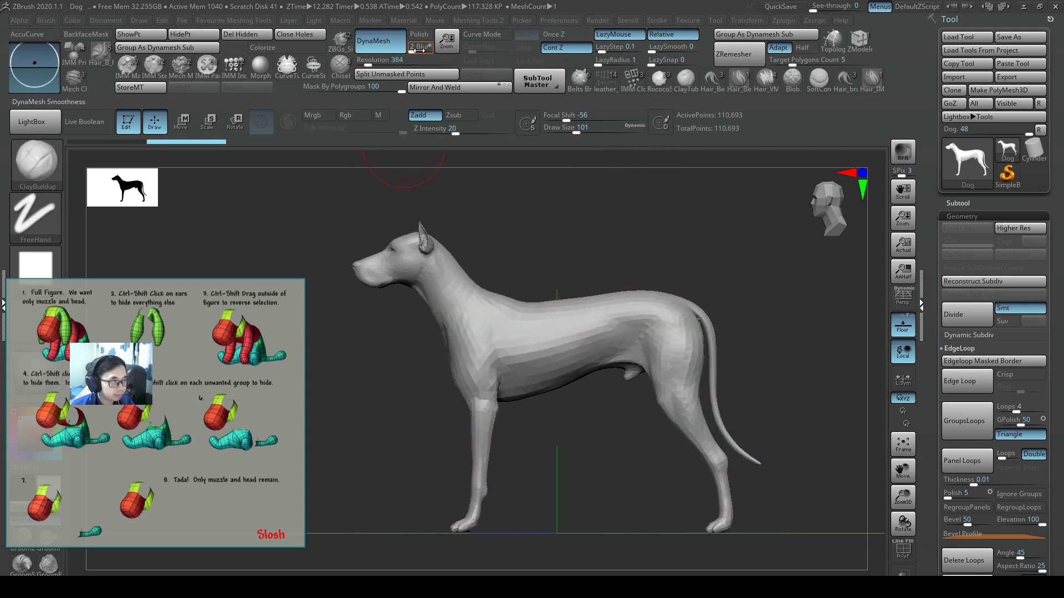
- Turn on DynaMesh Polish, remesh the dog at a resolution of 400, and display its polyframe
left_click(420, 35)
left_click(384, 59)
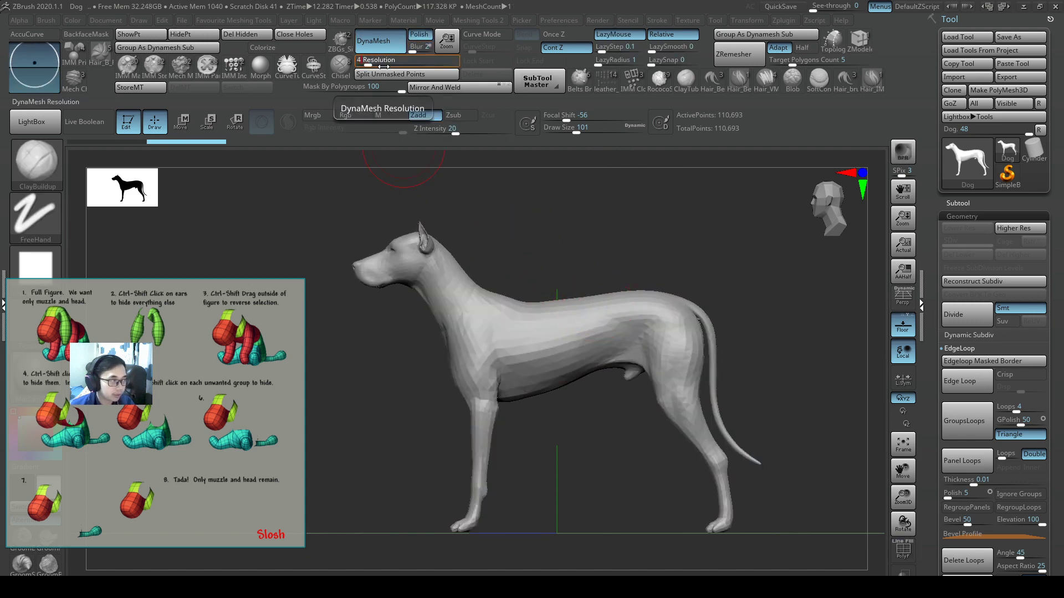
type("400")
left_click(377, 44)
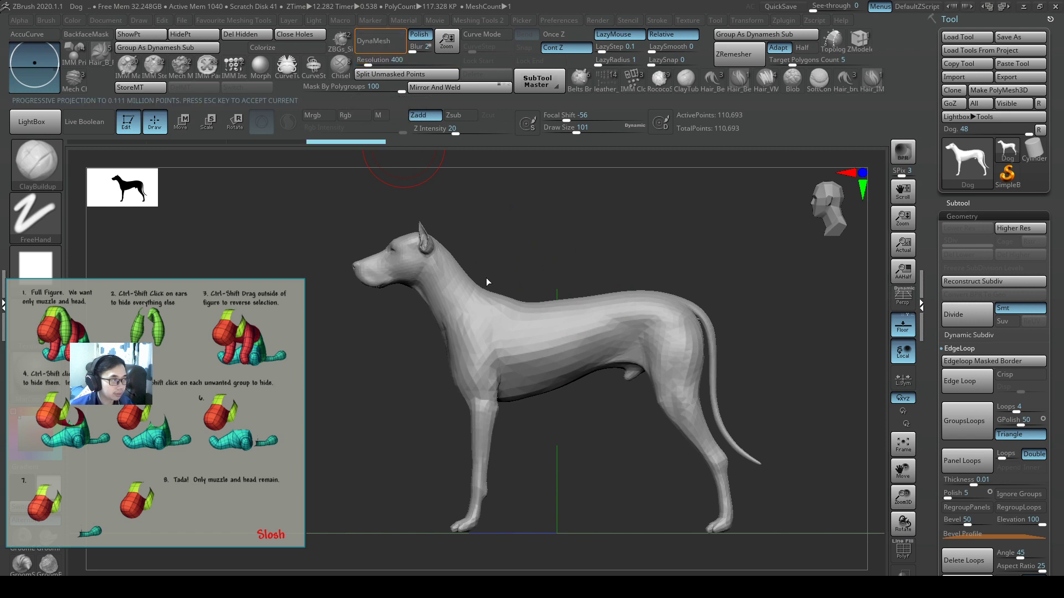
left_click_drag(488, 345, 481, 350, "shift")
right_click_drag(514, 306, 491, 309, "alt")
key("shift+f")
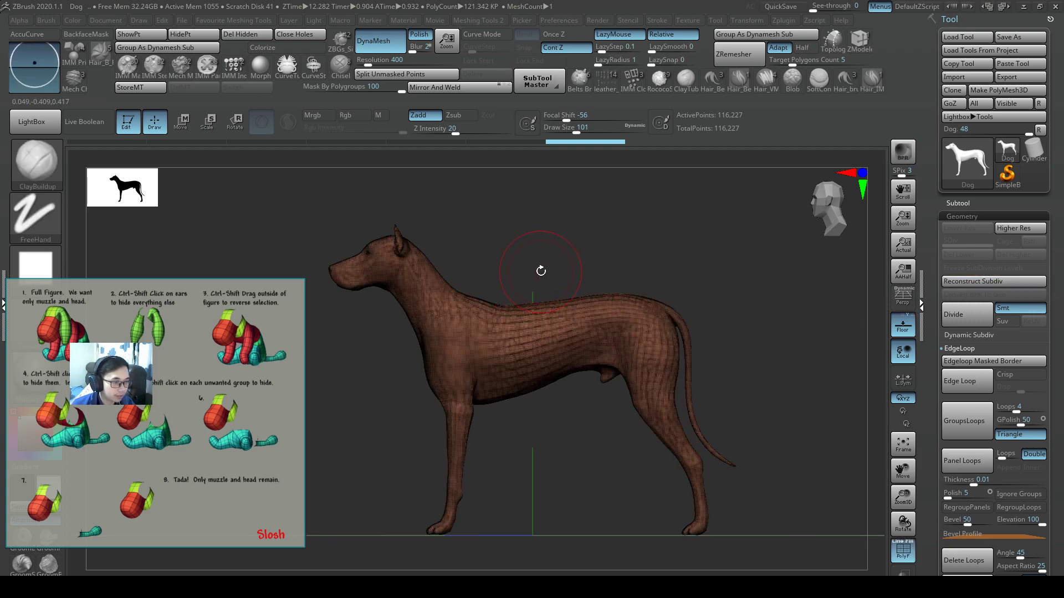
- Examine the dog's remeshed surface with the polyframe display switched on and off
left_click_drag(541, 267, 609, 282)
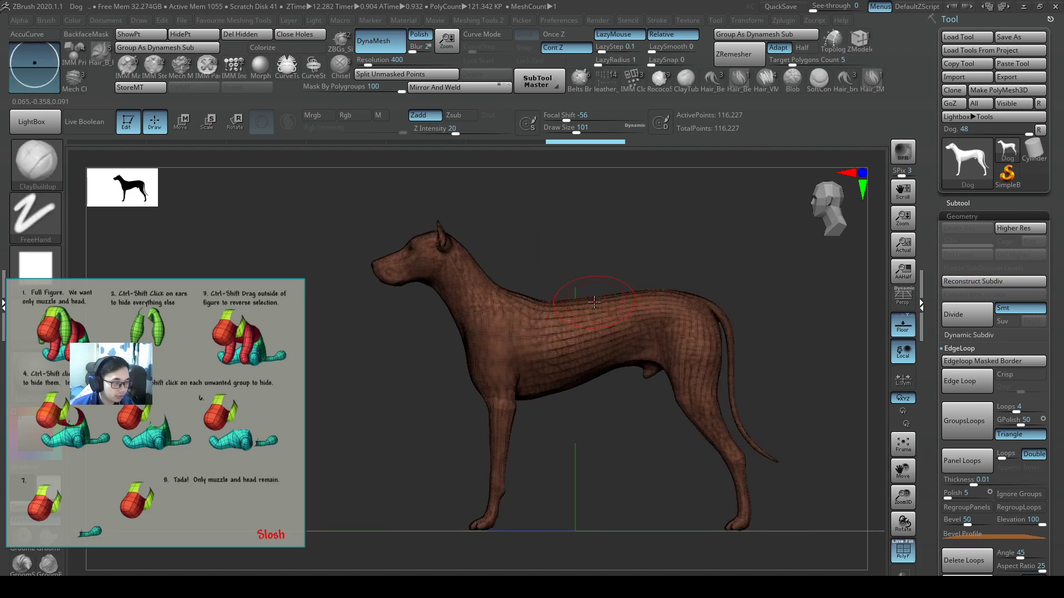
key("shift+f")
key("shift+f")
key("shift+f")
key("shift+f")
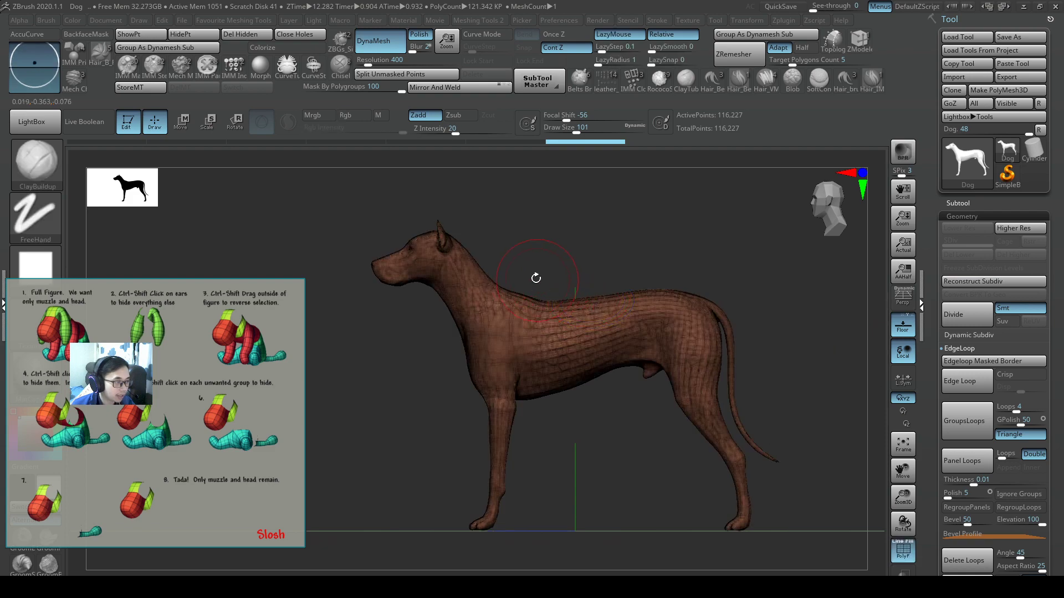
key("shift+f")
key("shift+f")
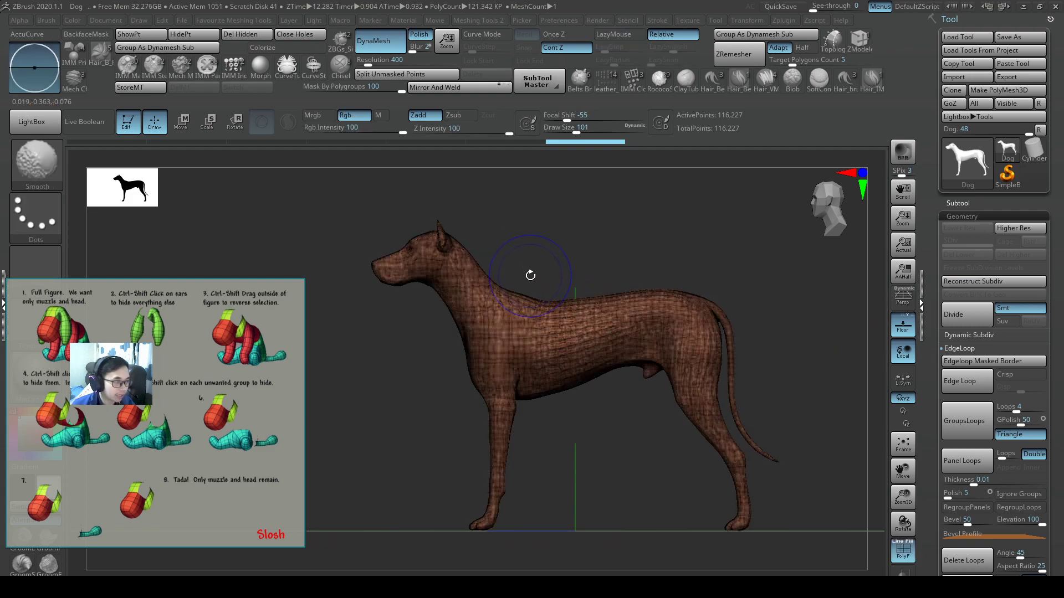
key("shift+f")
key("shift+f")
key("shift+f")
key("shift+f")
mouse_move(540, 277)
right_mouse_down("ctrl")
mouse_move(578, 341)
mouse_move(709, 338)
mouse_move(602, 353)
mouse_move(661, 392)
mouse_move(546, 363)
mouse_move(477, 370)
right_mouse_up("ctrl")
mouse_move(477, 369)
right_mouse_down("ctrl")
mouse_move(575, 366)
mouse_move(554, 341)
mouse_move(563, 370)
mouse_move(550, 355)
right_mouse_up("ctrl")
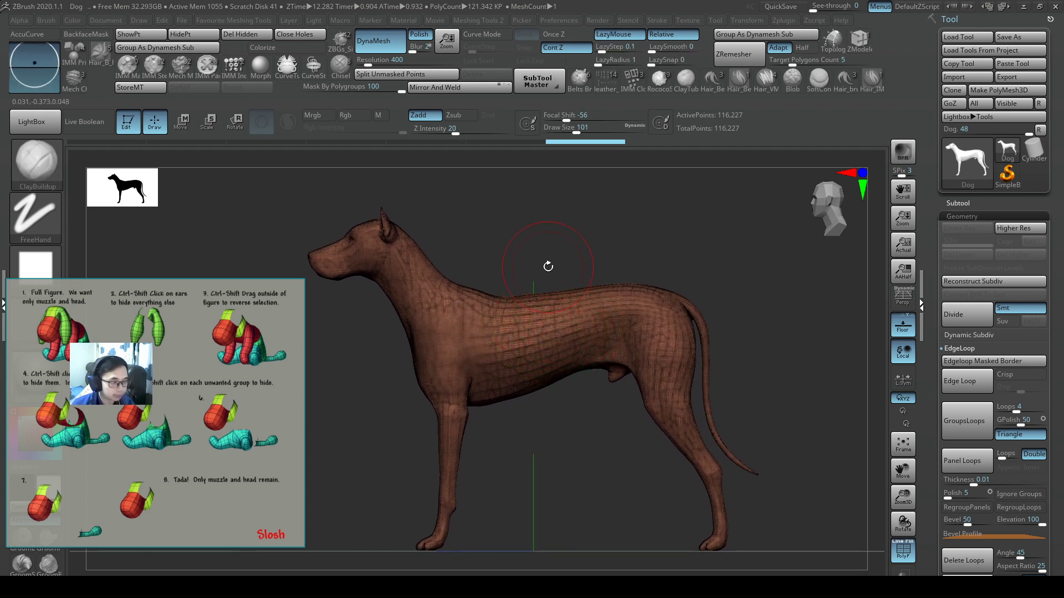
left_click_drag(547, 271, 557, 271)
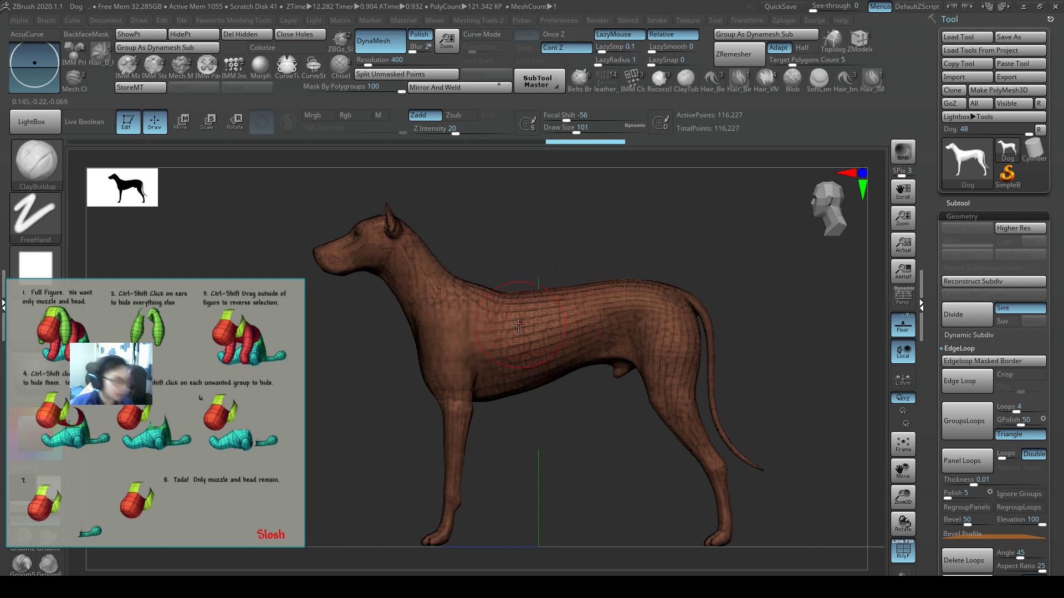
- Examine the dog's head, legs and torso from several angles against the coloured polygroups in the reference image
mouse_move(508, 324)
right_mouse_down()
mouse_move(542, 326)
mouse_move(482, 314)
mouse_move(533, 326)
mouse_move(567, 304)
mouse_move(589, 327)
right_mouse_up()
right_click_drag(472, 241, 535, 242)
right_click_drag(598, 294, 537, 305)
mouse_move(615, 339)
right_mouse_down("alt")
mouse_move(571, 347)
mouse_move(614, 361)
right_mouse_up("alt")
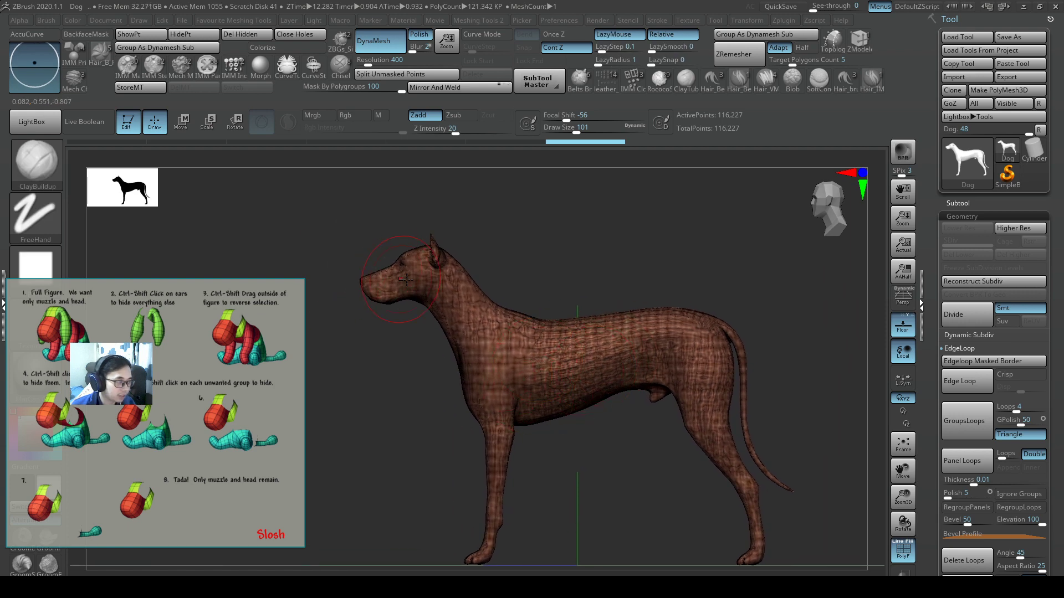
right_click_drag(444, 276, 479, 274)
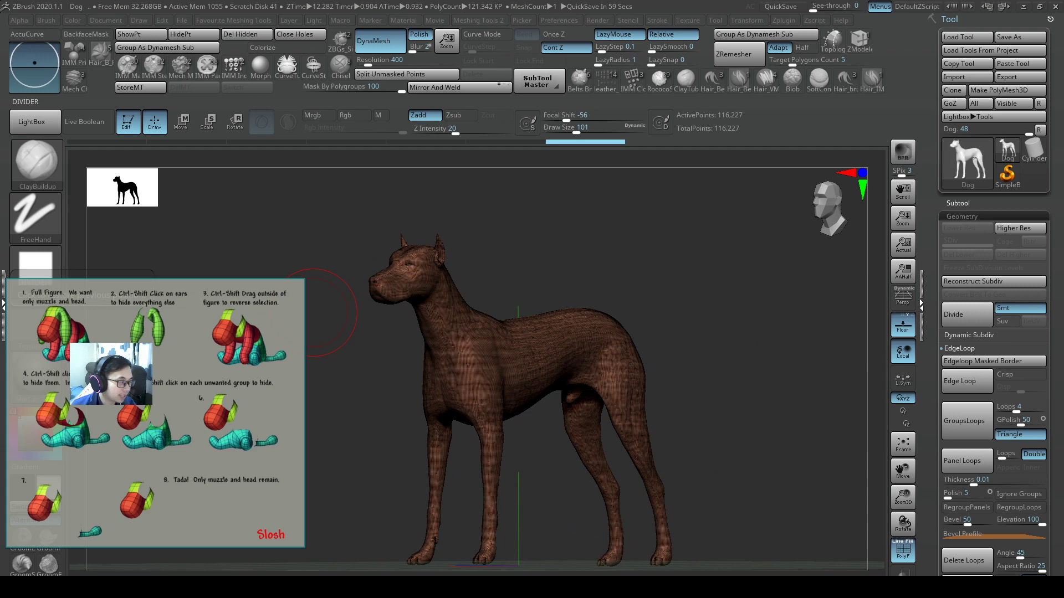
right_click_drag(494, 449, 481, 426)
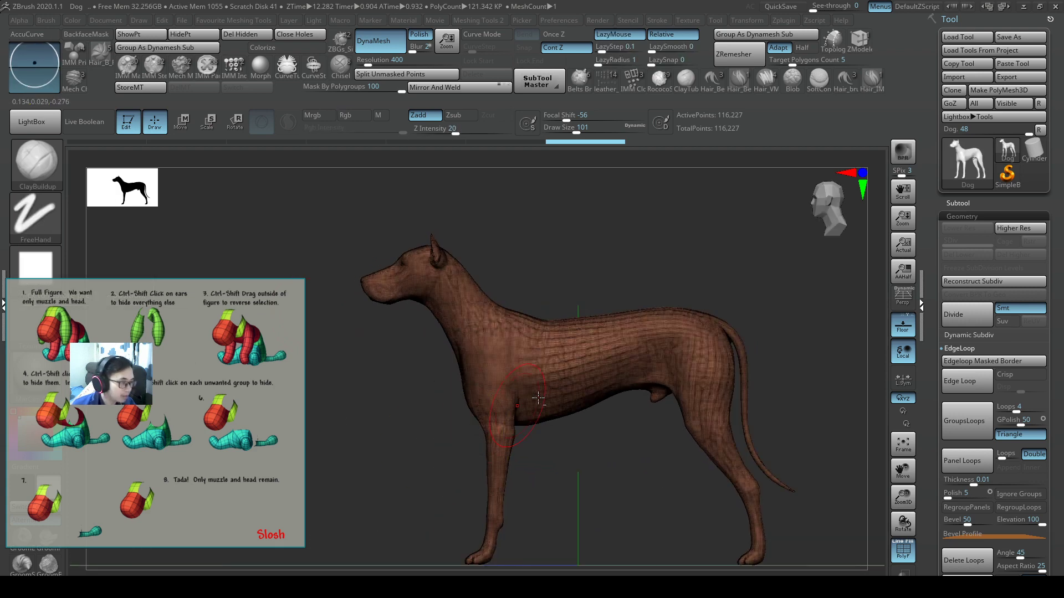
right_click_drag(563, 392, 529, 367, "alt")
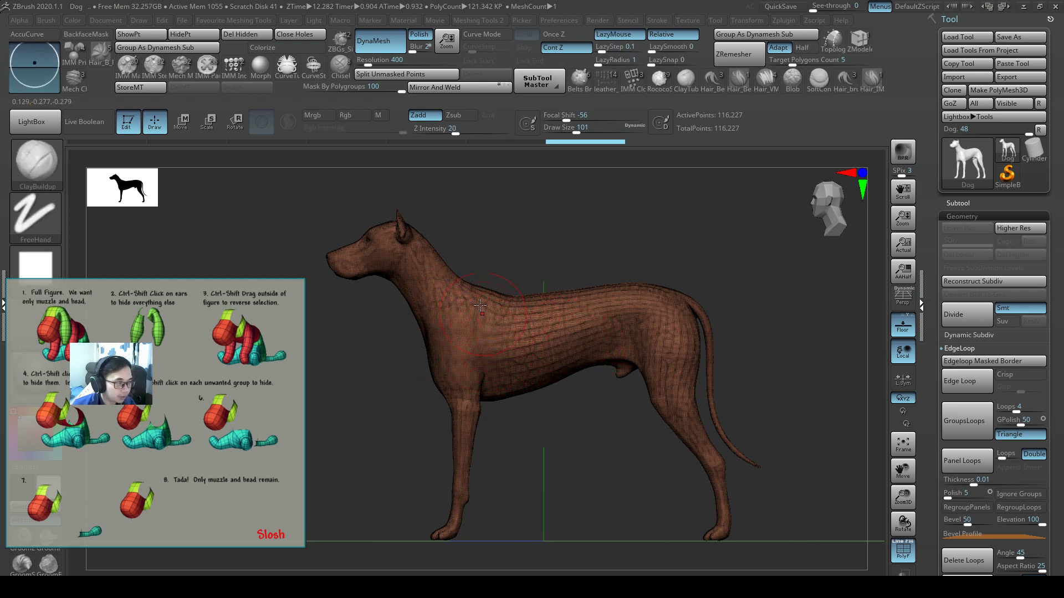
right_click_drag(507, 276, 499, 313)
mouse_move(475, 262)
right_mouse_down()
mouse_move(510, 289)
mouse_move(495, 311)
right_mouse_up()
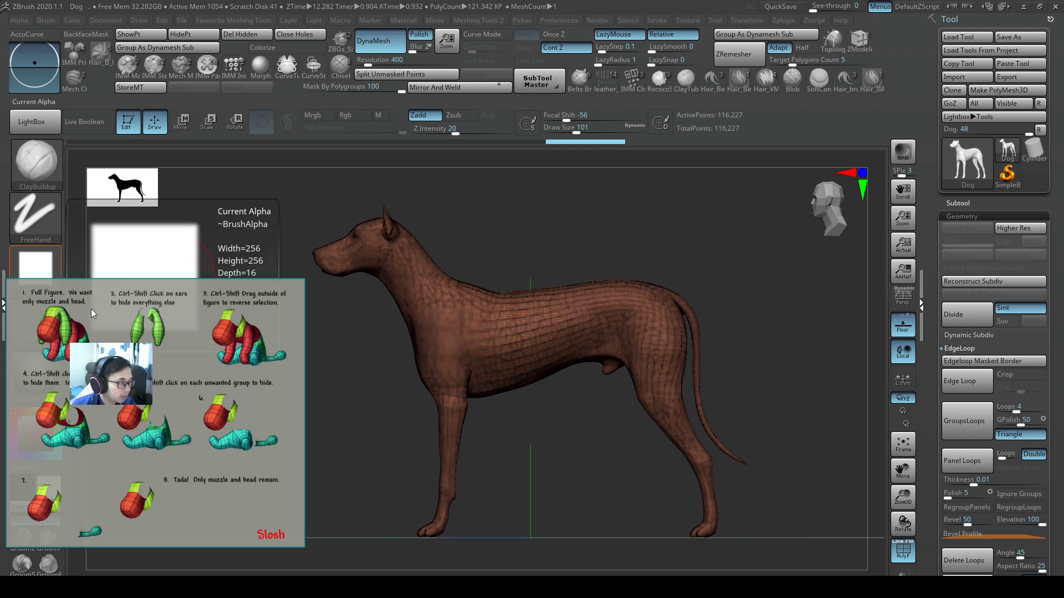
right_click_drag(352, 238, 336, 217)
key("ctrl")
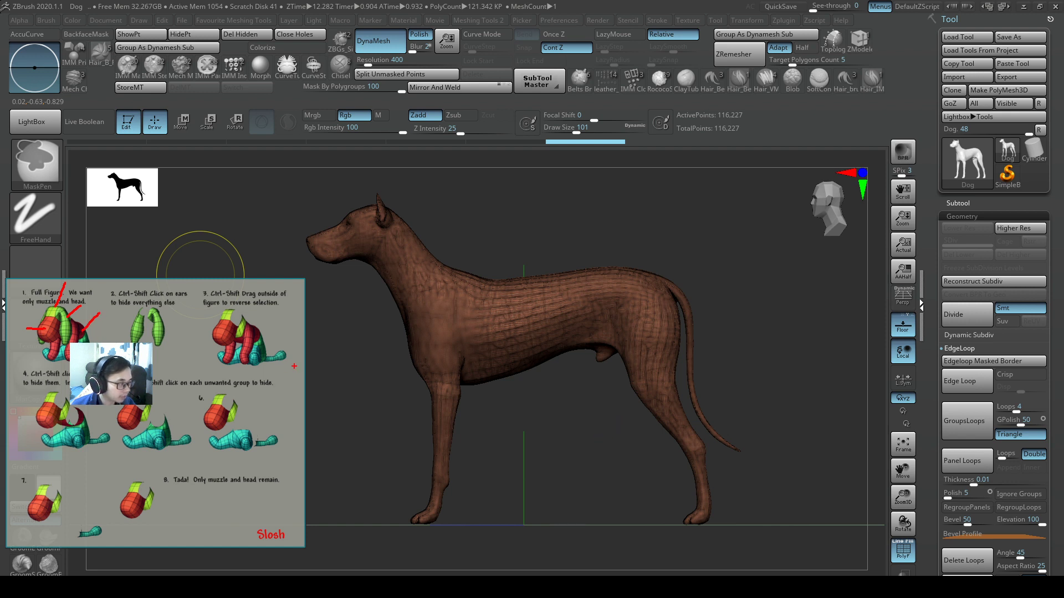
key("Escape")
- Mask the dog's whole head and ears from the front view with a rectangular mask
right_click_drag(408, 301, 471, 312)
left_click_drag(465, 308, 561, 314, "alt")
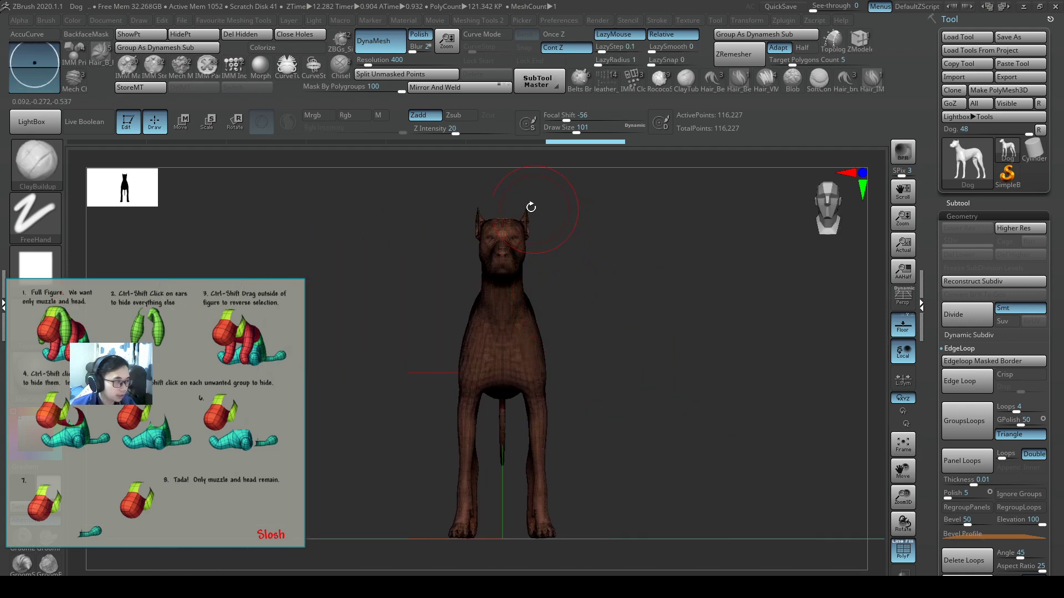
mouse_move(357, 166)
left_mouse_down("ctrl")
mouse_move(546, 283)
mouse_move(643, 298)
left_mouse_up("ctrl")
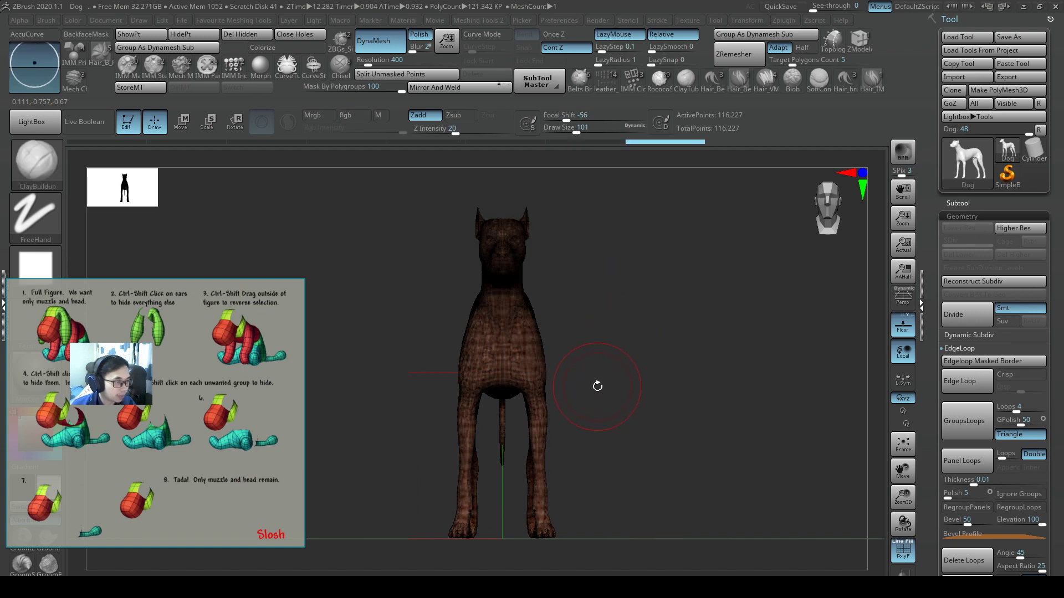
- Mask the dog's head, ears and upper neck with a rectangle and turn the masked area into its own polygroup
left_click_drag(594, 389, 499, 398)
mouse_move(539, 218)
left_mouse_down()
mouse_move(553, 218)
mouse_move(560, 185)
left_mouse_up()
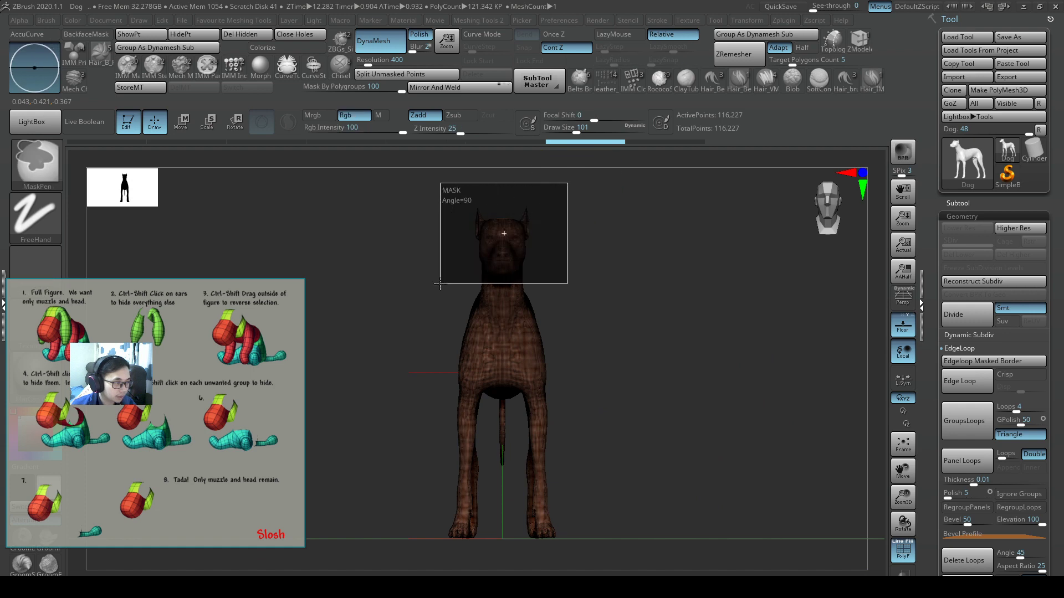
right_click_drag(523, 316, 456, 311, "shift")
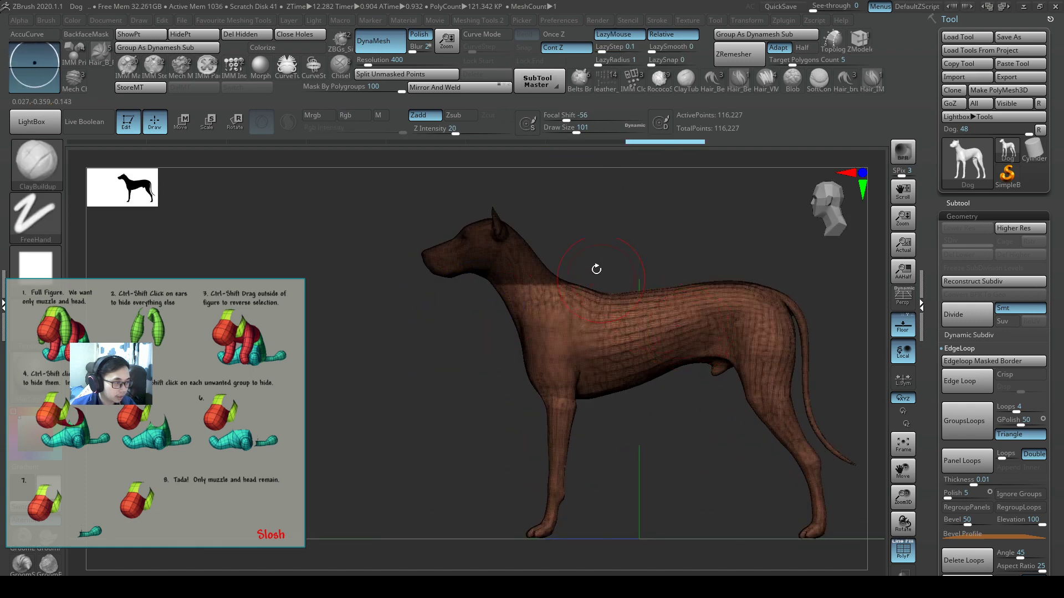
mouse_move(369, 186)
left_mouse_down("ctrl")
mouse_move(509, 254)
mouse_move(545, 288)
mouse_move(585, 285)
left_mouse_up("ctrl")
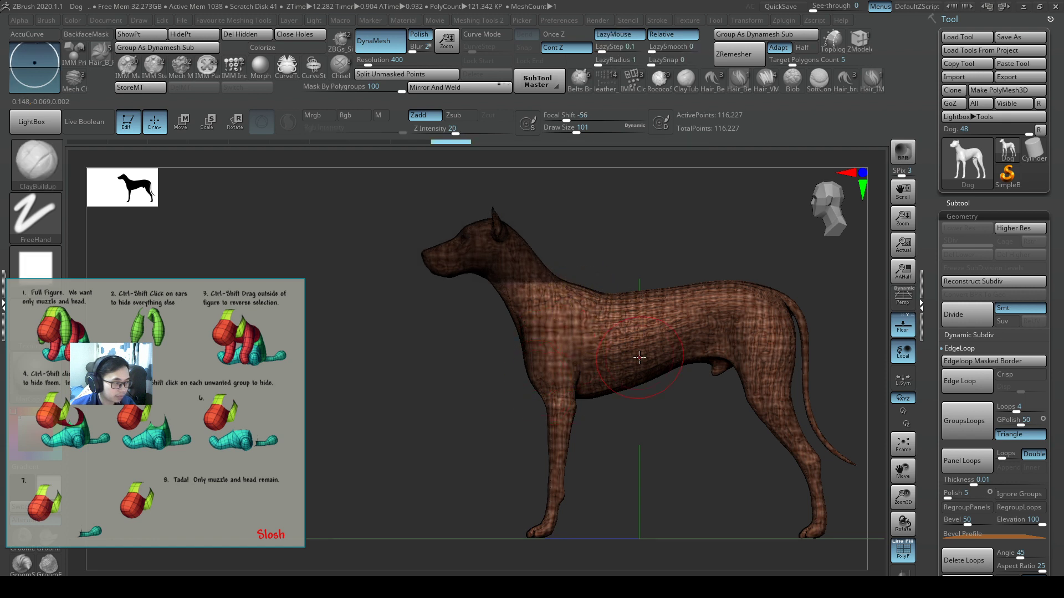
key("ctrl+w")
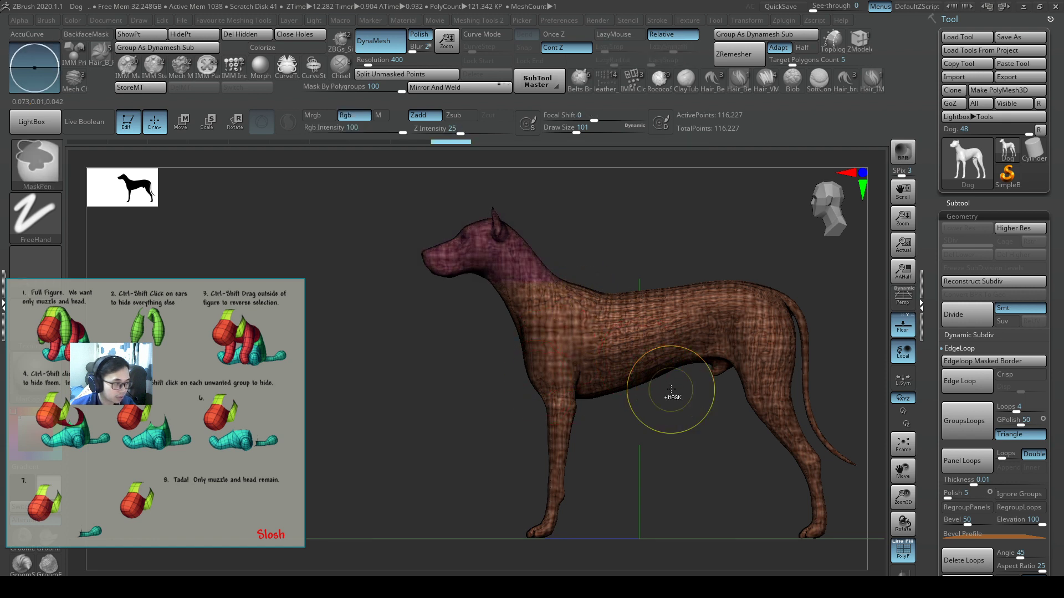
- Examine the new head polygroup with the polyframe off and on, from the side and front, against the reference image
key("shift+f")
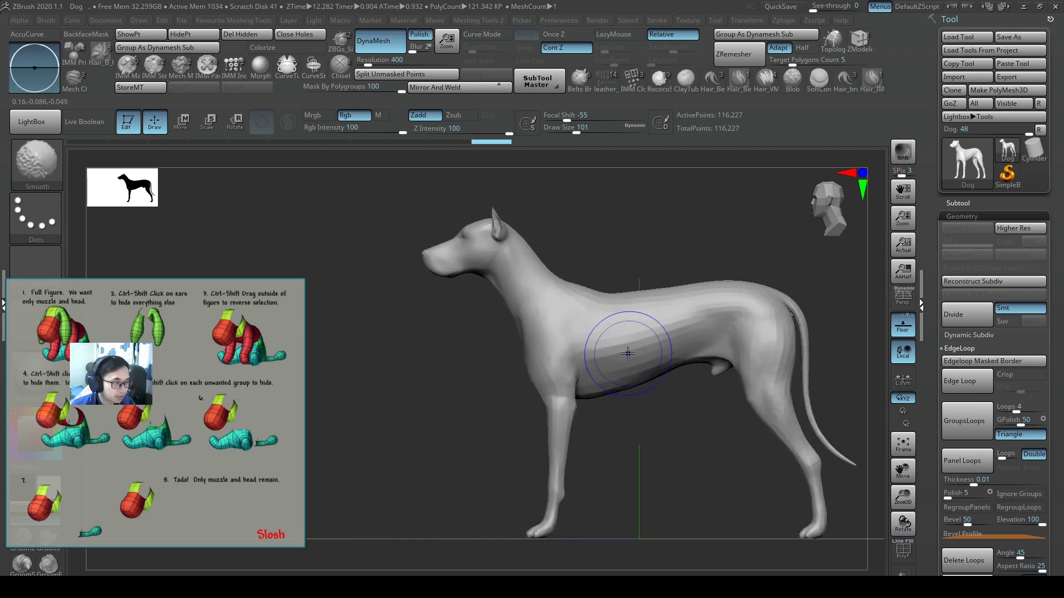
key("shift+f")
mouse_move(514, 281)
right_mouse_down()
mouse_move(565, 282)
mouse_move(510, 276)
mouse_move(457, 249)
right_mouse_up()
key("ctrl")
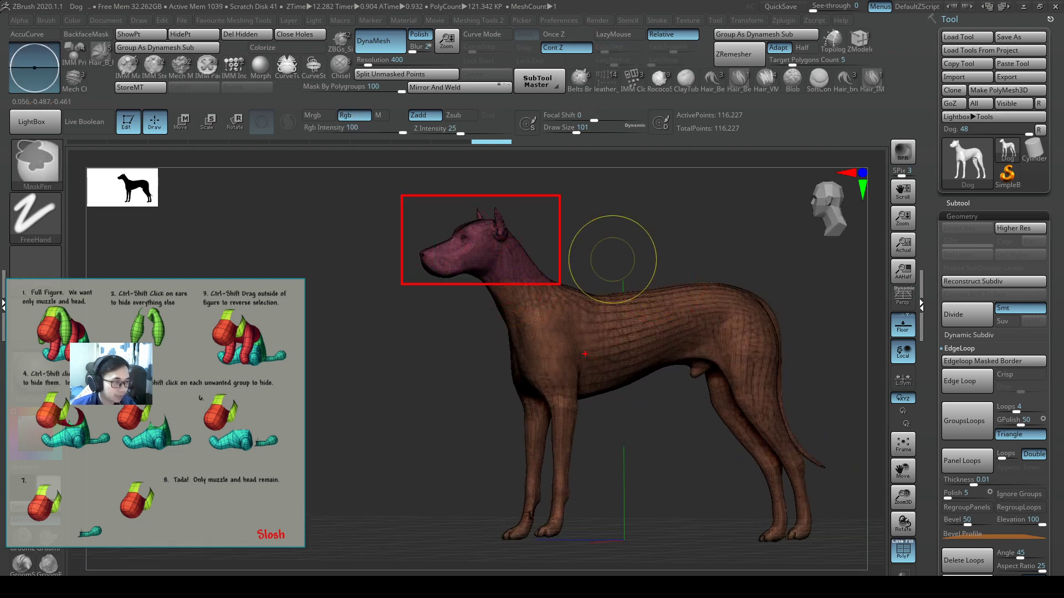
key("b")
mouse_move(472, 284)
left_mouse_down("ctrl")
mouse_move(607, 358)
mouse_move(841, 548)
left_mouse_up("ctrl")
key("Escape")
mouse_move(548, 236)
right_mouse_down("alt")
mouse_move(527, 262)
mouse_move(543, 263)
right_mouse_up("alt")
key("ctrl")
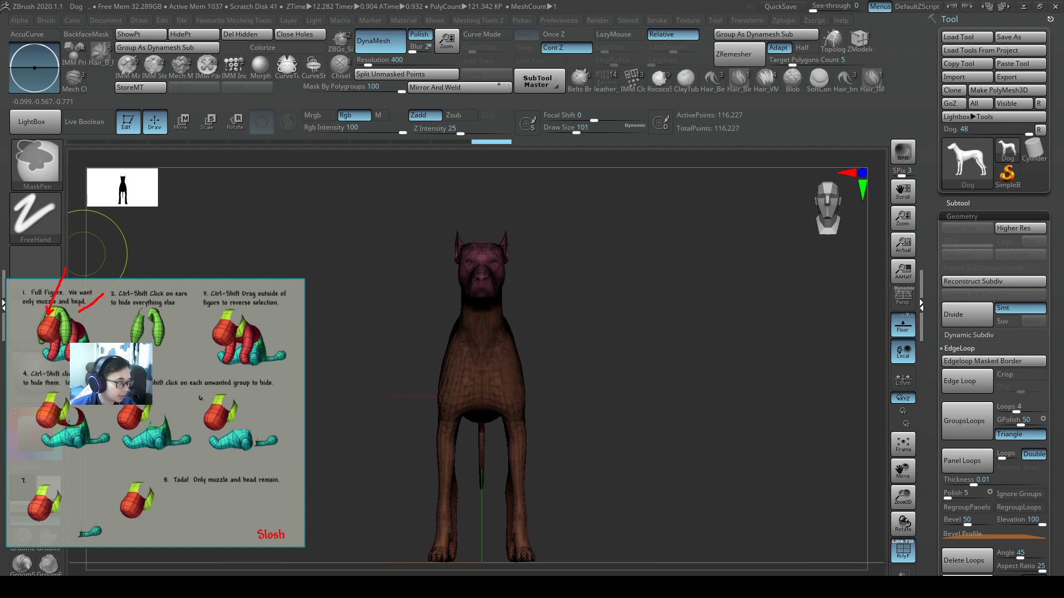
key("Escape")
key("ctrl")
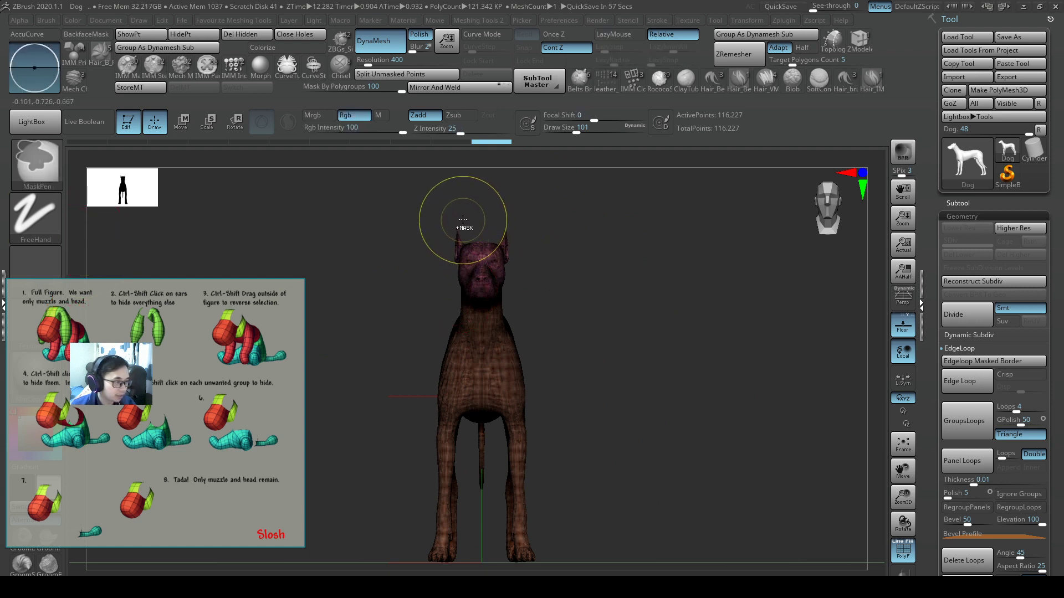
- Mask the centre of the dog's forehead between the ears with a rectangle and turn it into a new polygroup
left_click_drag(470, 211, 499, 264, "ctrl")
key("ctrl")
left_click_drag(476, 223, 498, 266, "ctrl")
right_click_drag(523, 222, 538, 226, "ctrl")
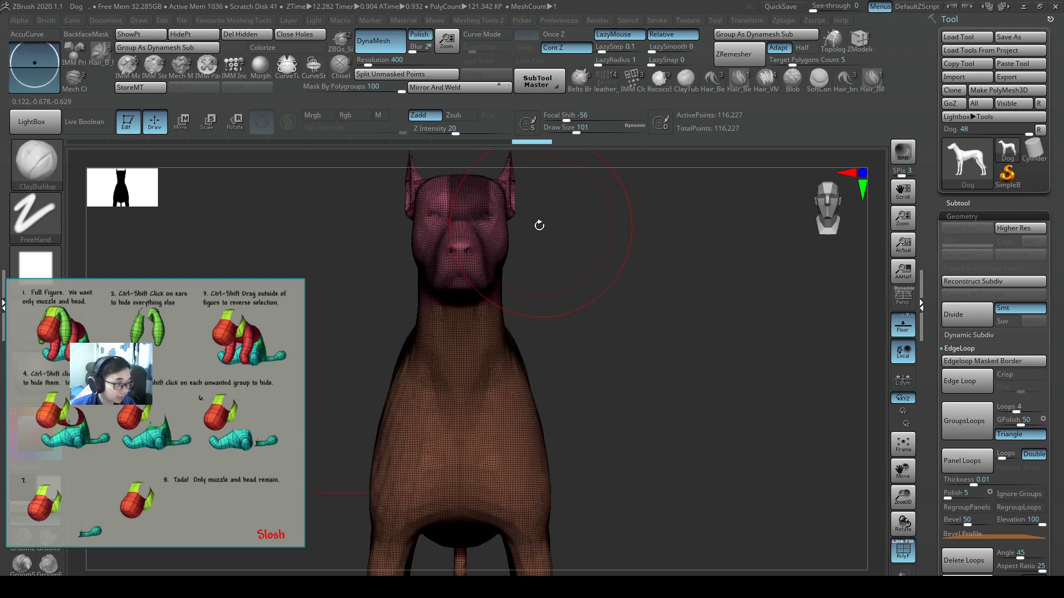
left_click_drag(540, 237, 575, 334, "alt")
left_click_drag(527, 251, 494, 315, "ctrl")
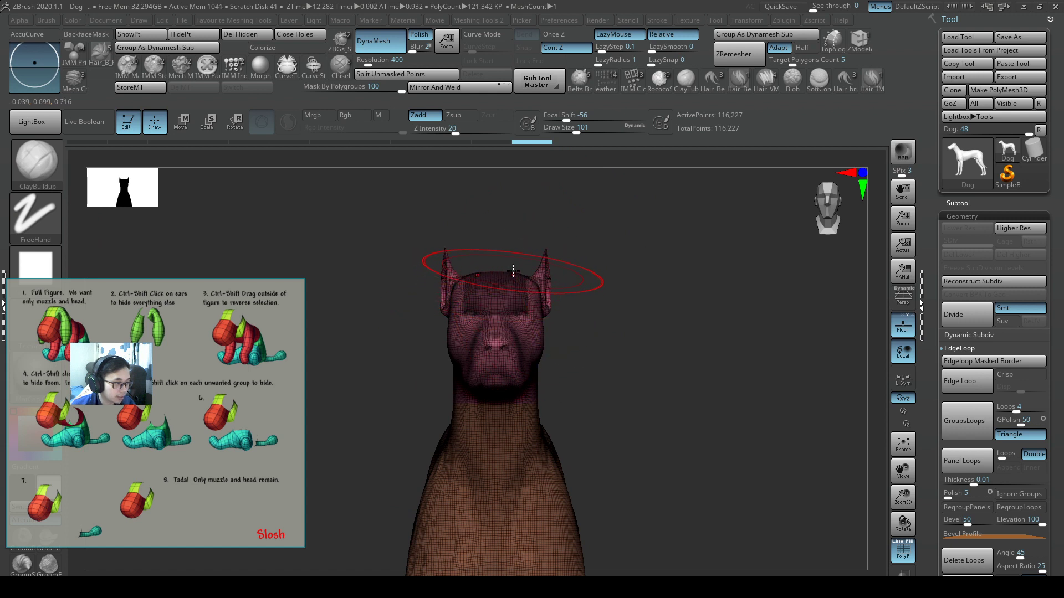
left_click_drag(524, 251, 487, 327, "ctrl")
key("ctrl+w")
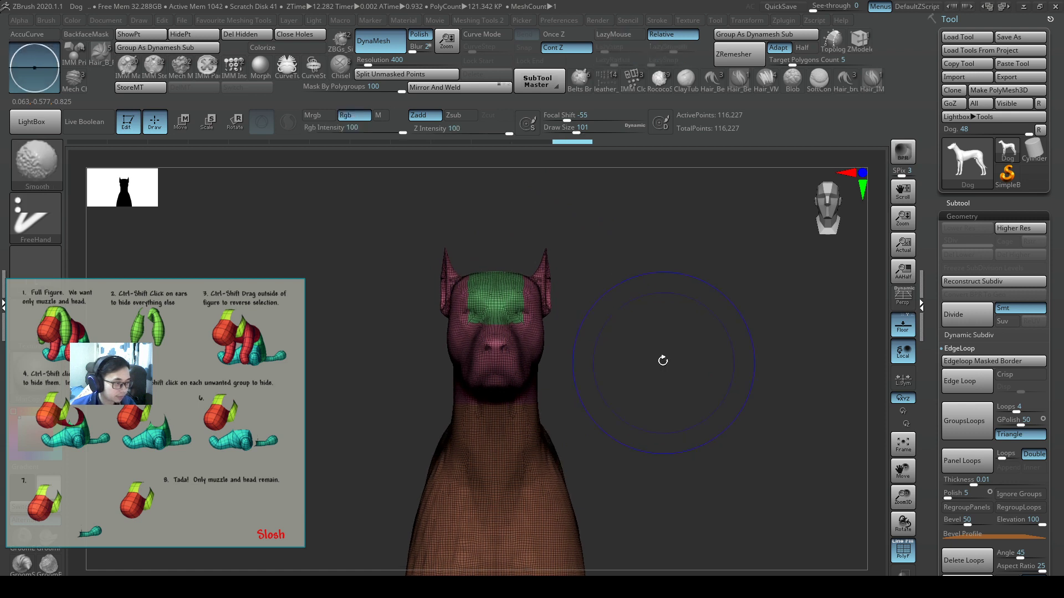
- Mask both ears and the sides of the upper head with a rectangle and turn them into a separate polygroup
left_click_drag(585, 215, 517, 328, "ctrl")
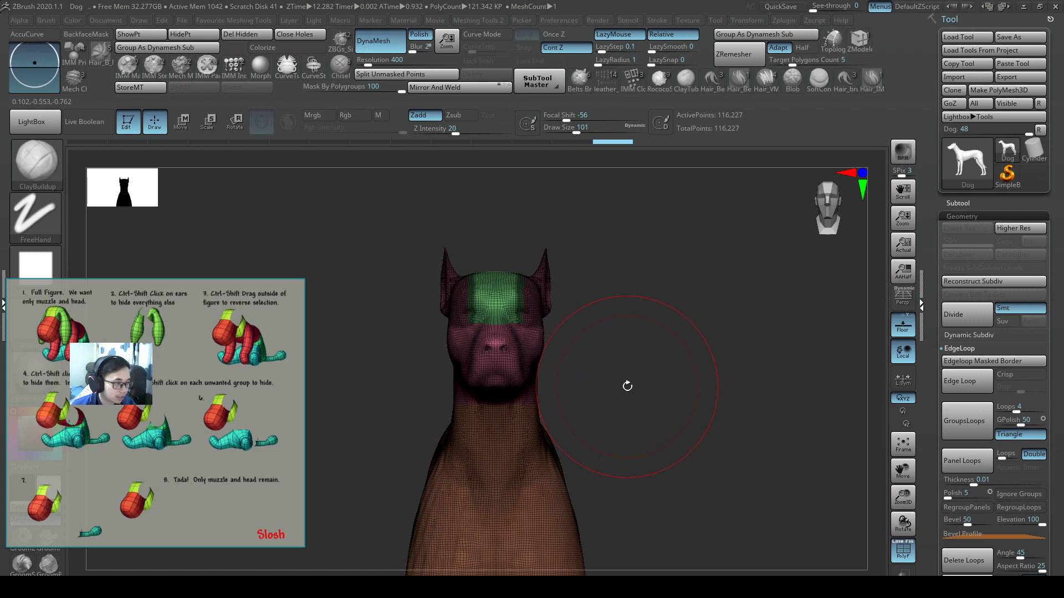
key("ctrl+w")
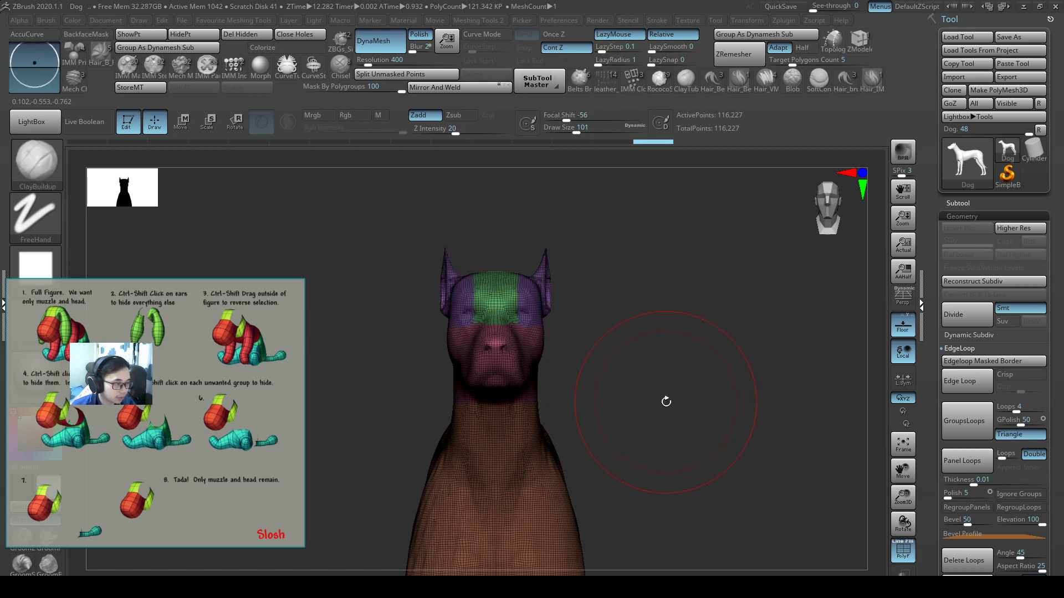
mouse_move(666, 401)
left_mouse_down()
mouse_move(591, 403)
mouse_move(528, 327)
left_mouse_up()
left_click_drag(400, 311, 452, 310)
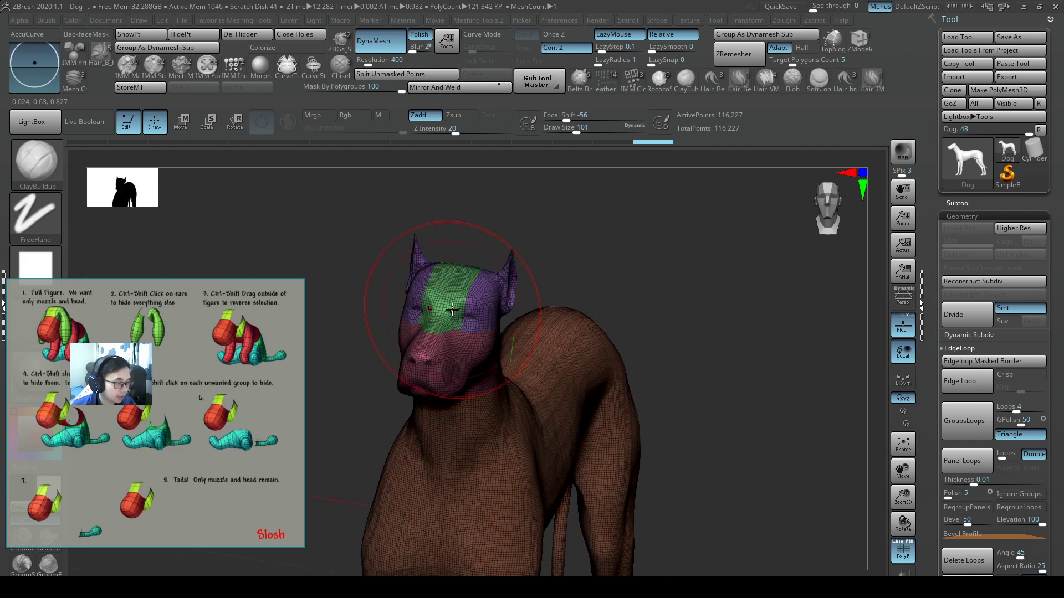
right_click_drag(450, 357, 382, 360)
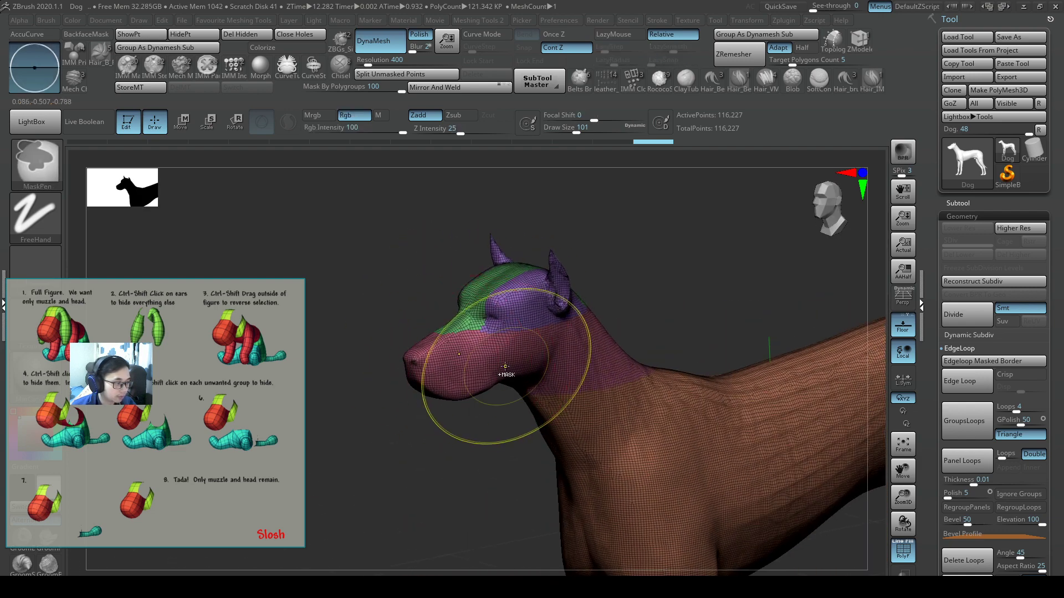
- Mask the dog's rear body, hind legs and tail from the side view and turn them into a new polygroup
mouse_move(687, 438)
right_mouse_down("ctrl")
mouse_move(687, 399)
mouse_move(585, 393)
mouse_move(600, 360)
mouse_move(562, 331)
mouse_move(511, 331)
right_mouse_up("ctrl")
right_click_drag(560, 397, 508, 335, "ctrl")
right_click_drag(508, 336, 550, 350, "ctrl")
right_click_drag(550, 350, 606, 346, "alt")
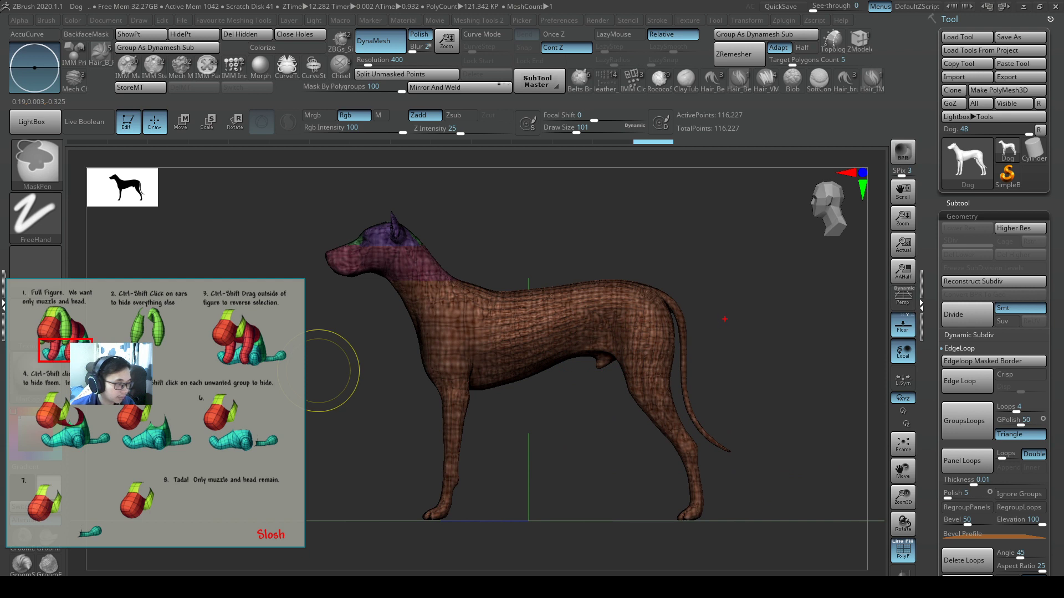
left_click_drag(759, 242, 480, 537, "ctrl")
left_click_drag(487, 233, 816, 553, "ctrl")
key("ctrl+w")
- Examine the coloured polygroups on the dog's head, front body and rear body from several angles
mouse_move(586, 373)
right_mouse_down()
mouse_move(468, 244)
mouse_move(496, 272)
mouse_move(516, 213)
right_mouse_up()
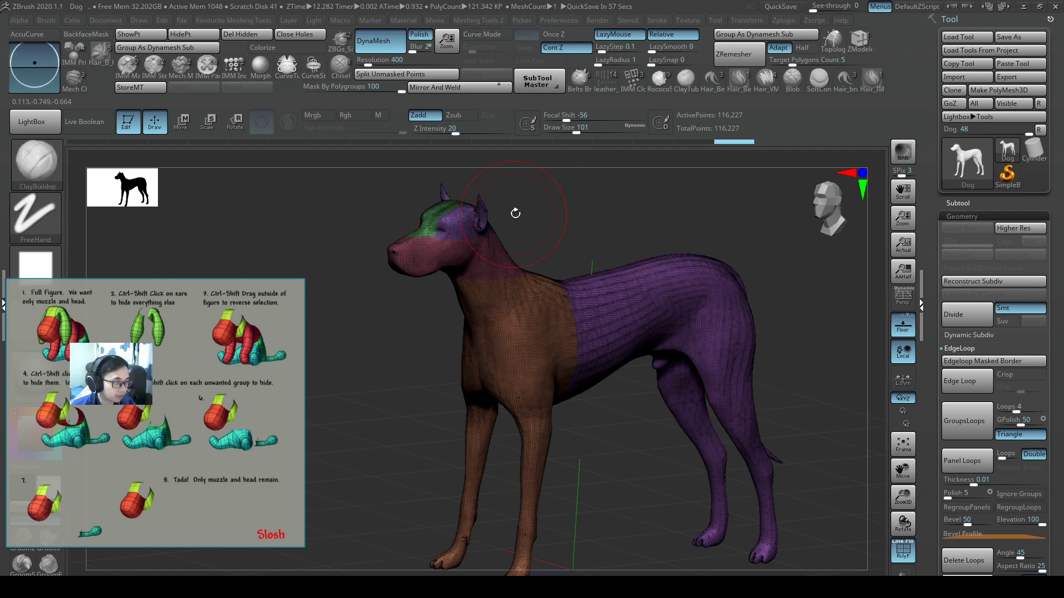
right_click_drag(607, 327, 555, 310)
right_click_drag(555, 242, 477, 264, "alt")
mouse_move(530, 287)
right_mouse_down("alt")
mouse_move(501, 288)
mouse_move(536, 287)
right_mouse_up("alt")
right_click_drag(433, 277, 619, 343, "alt")
mouse_move(554, 352)
right_mouse_down()
mouse_move(609, 365)
mouse_move(601, 313)
mouse_move(558, 351)
mouse_move(680, 310)
mouse_move(408, 356)
mouse_move(634, 352)
mouse_move(464, 320)
mouse_move(424, 326)
mouse_move(565, 363)
mouse_move(510, 365)
mouse_move(600, 370)
right_mouse_up()
right_click_drag(600, 370, 669, 356, "ctrl")
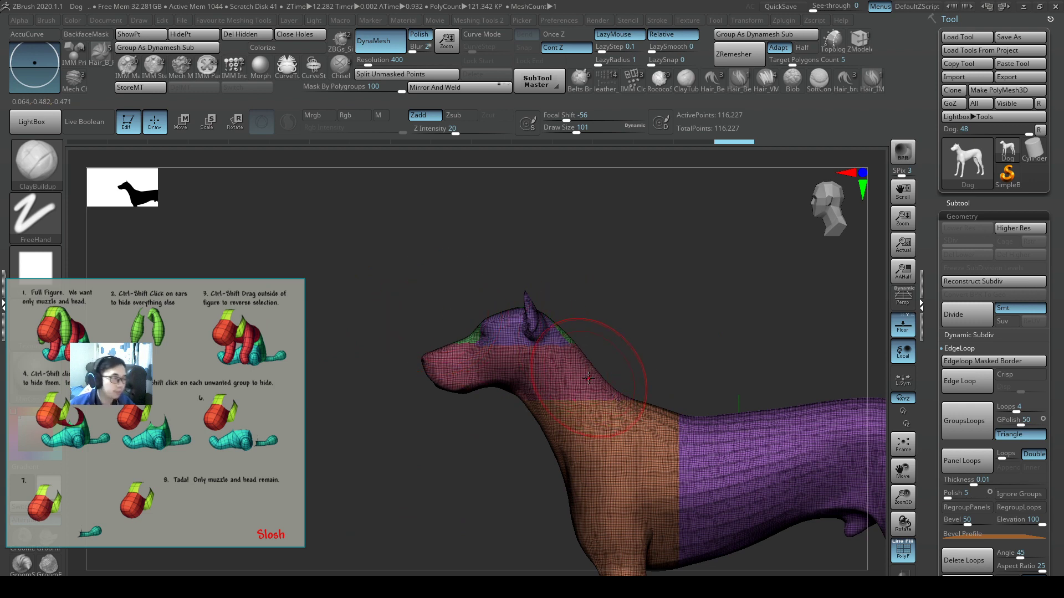
right_click_drag(590, 375, 606, 312, "alt")
right_click_drag(606, 312, 577, 322, "alt")
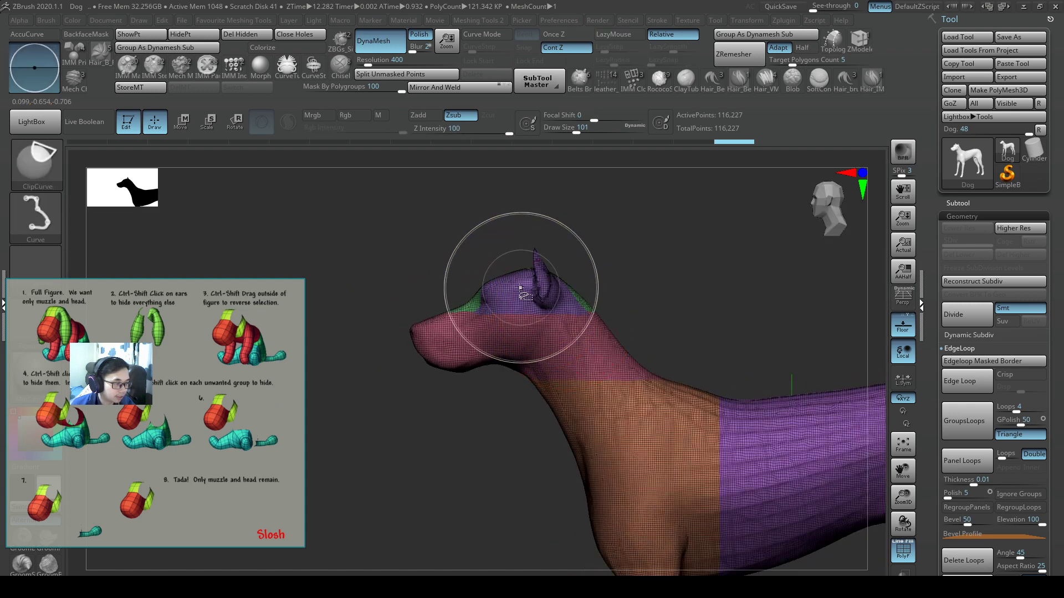
- Isolate the purple polygroup around the dog's ears and restore the visibility of the whole model
left_click(504, 269, "ctrl+shift")
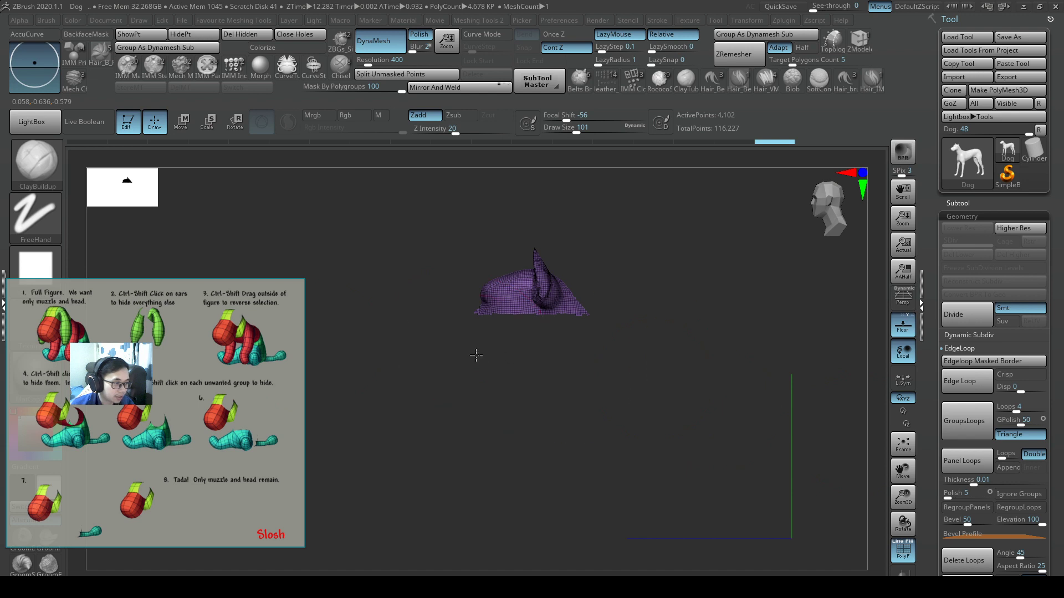
mouse_move(477, 355)
left_mouse_down()
mouse_move(530, 356)
mouse_move(482, 344)
left_mouse_up()
left_click_drag(712, 399, 608, 367)
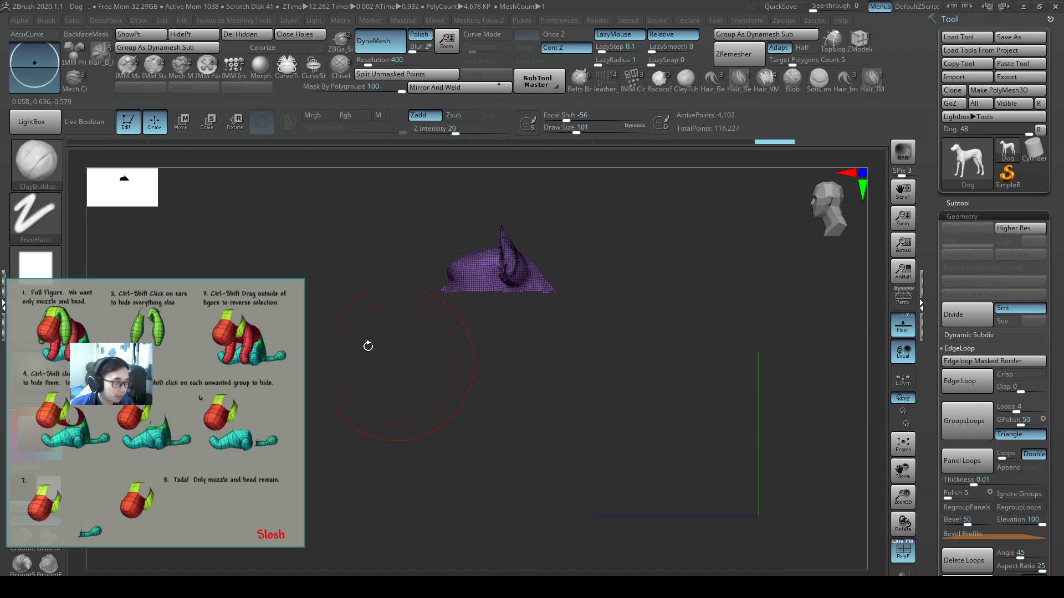
left_click(145, 35)
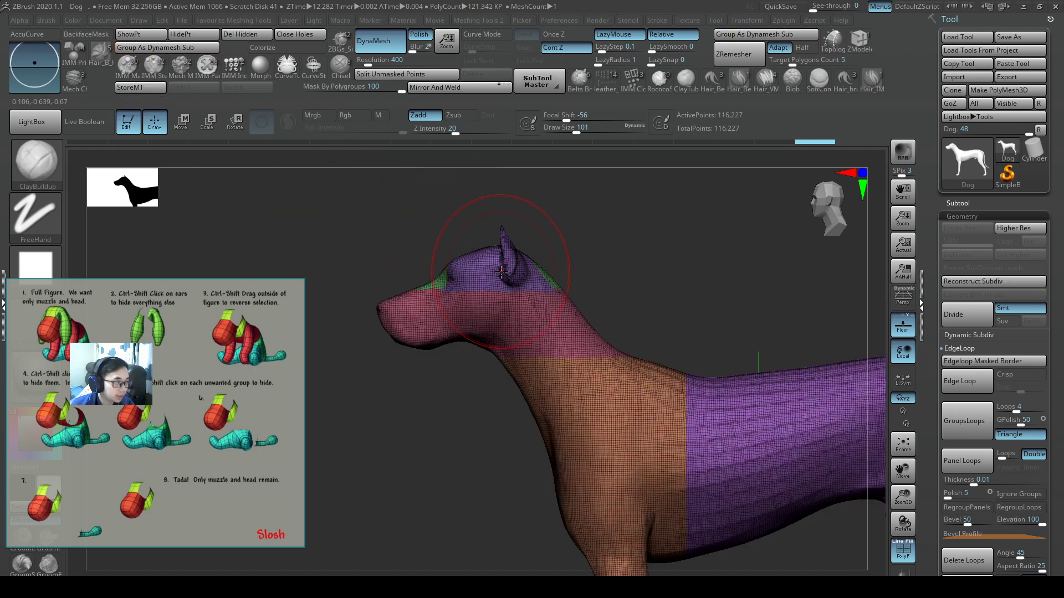
- Isolate the purple ear polygroup and invert the visibility so that only this group is hidden
right_click_drag(506, 273, 565, 290)
key("ctrl+shift")
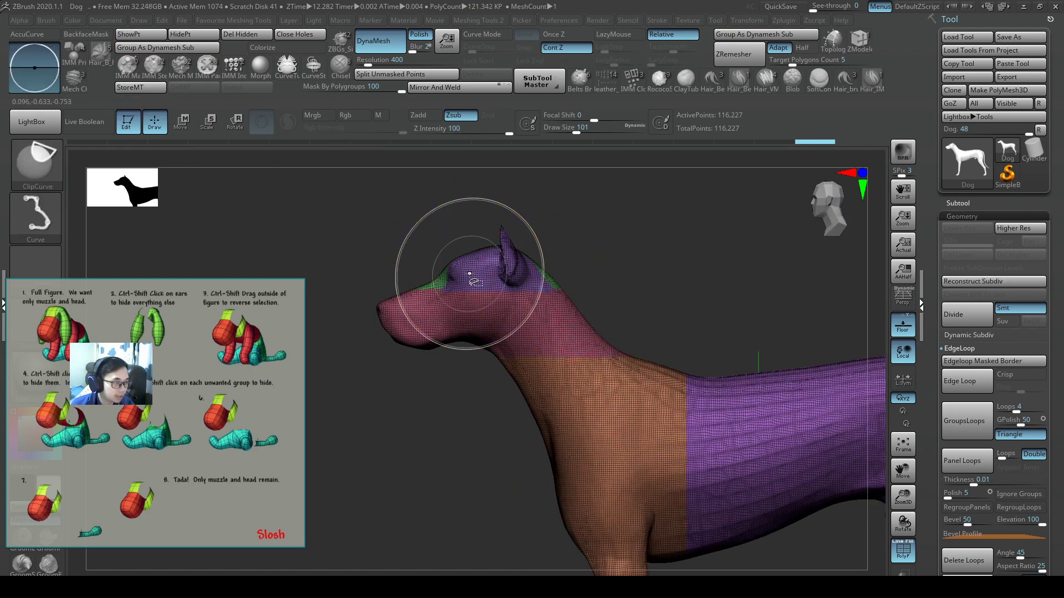
key("ctrl+shift")
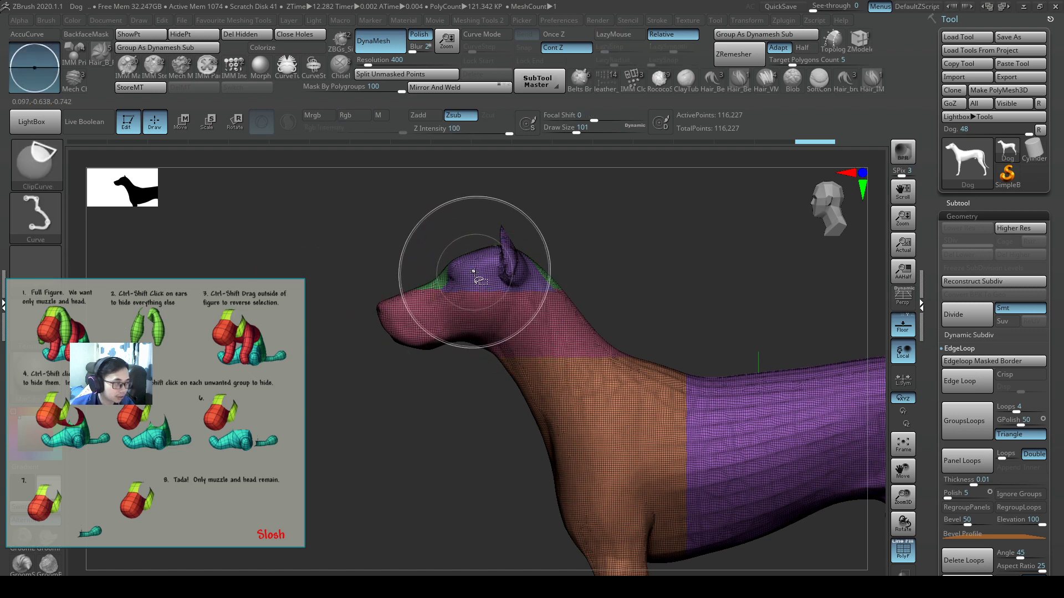
left_click(480, 272, "ctrl+shift")
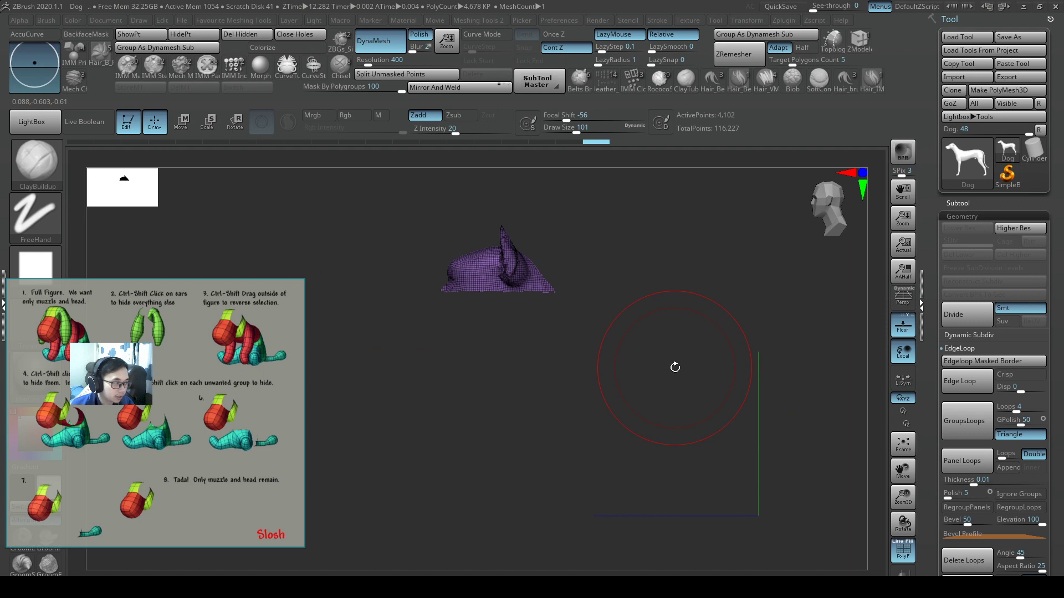
key("ctrl+shift")
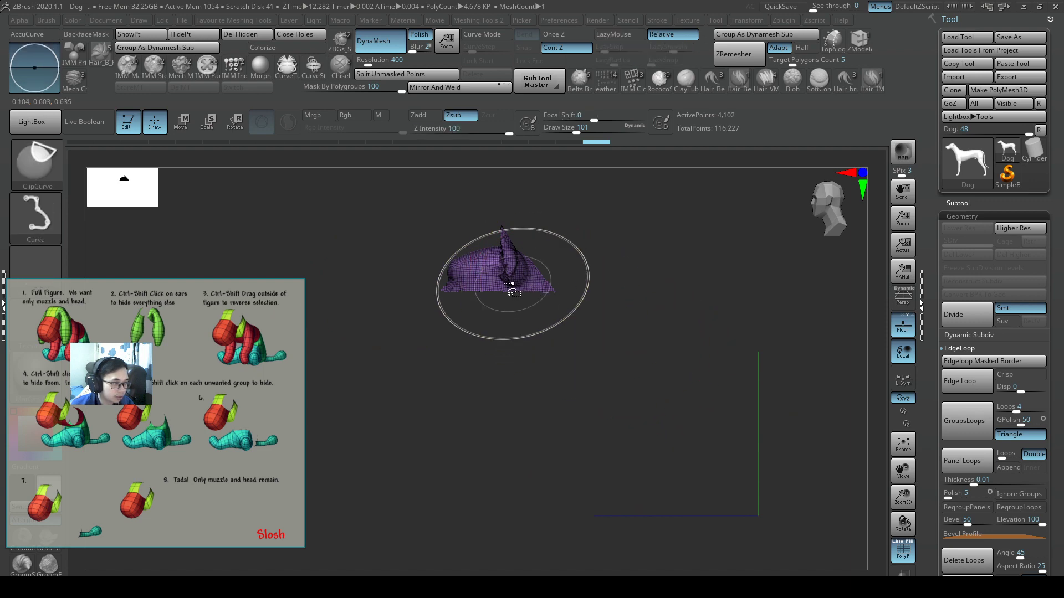
left_click(481, 275, "ctrl+shift")
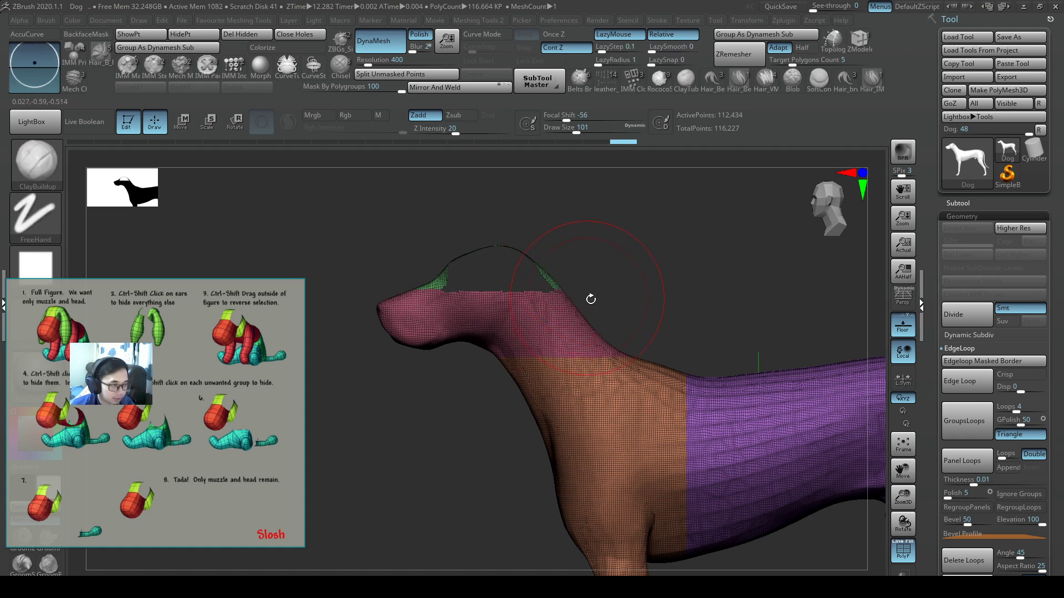
- Hide the orange front-body and purple rear-body polygroups, leaving only the muzzle, neck and forehead groups, and inspect them
mouse_move(605, 304)
left_mouse_down()
mouse_move(618, 340)
mouse_move(666, 359)
mouse_move(682, 349)
mouse_move(637, 373)
mouse_move(610, 343)
left_mouse_up()
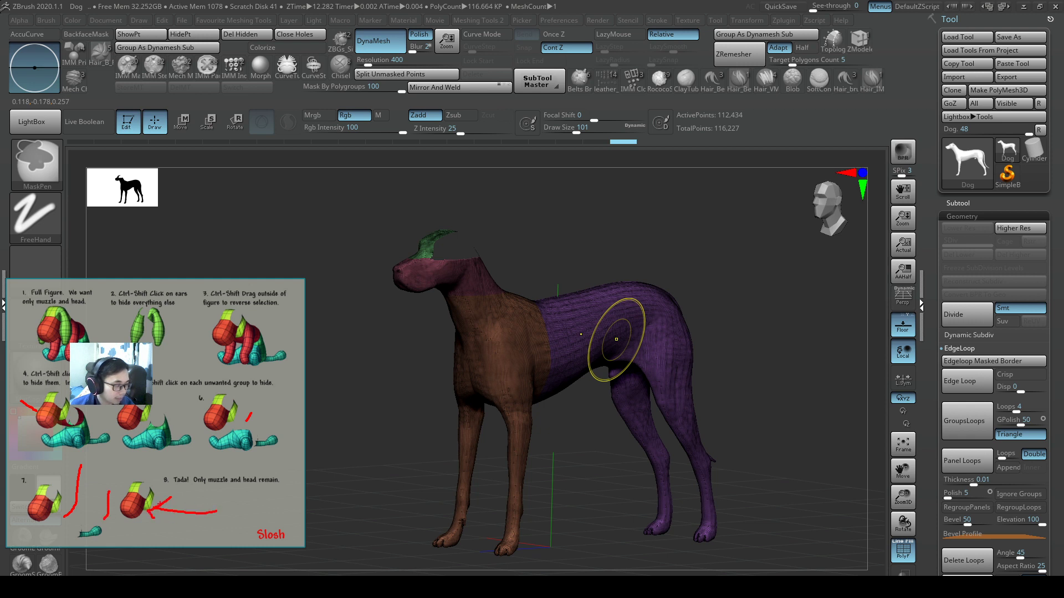
key("ctrl")
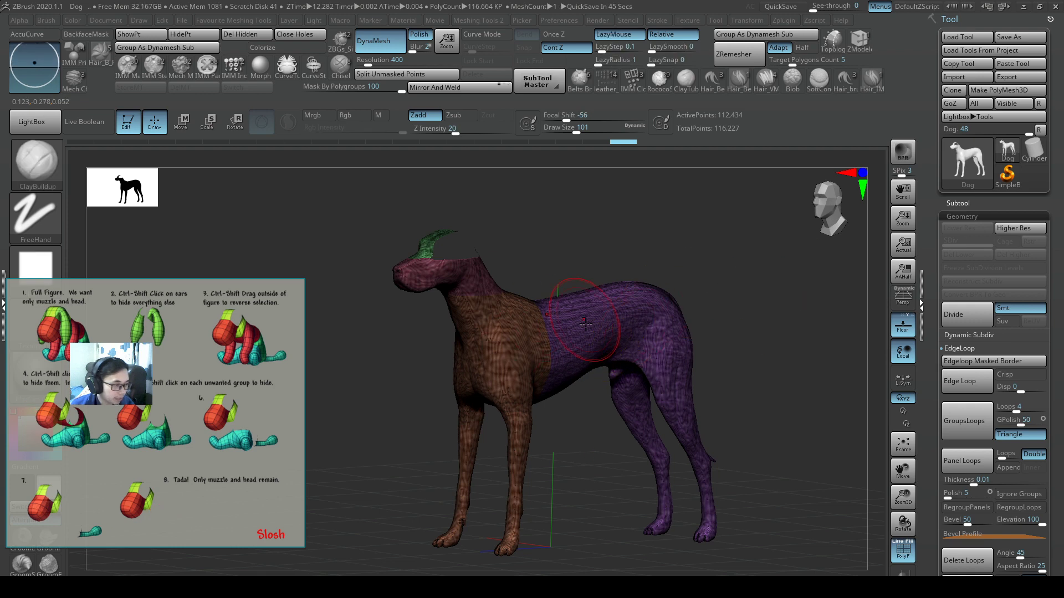
right_click_drag(572, 306, 529, 293)
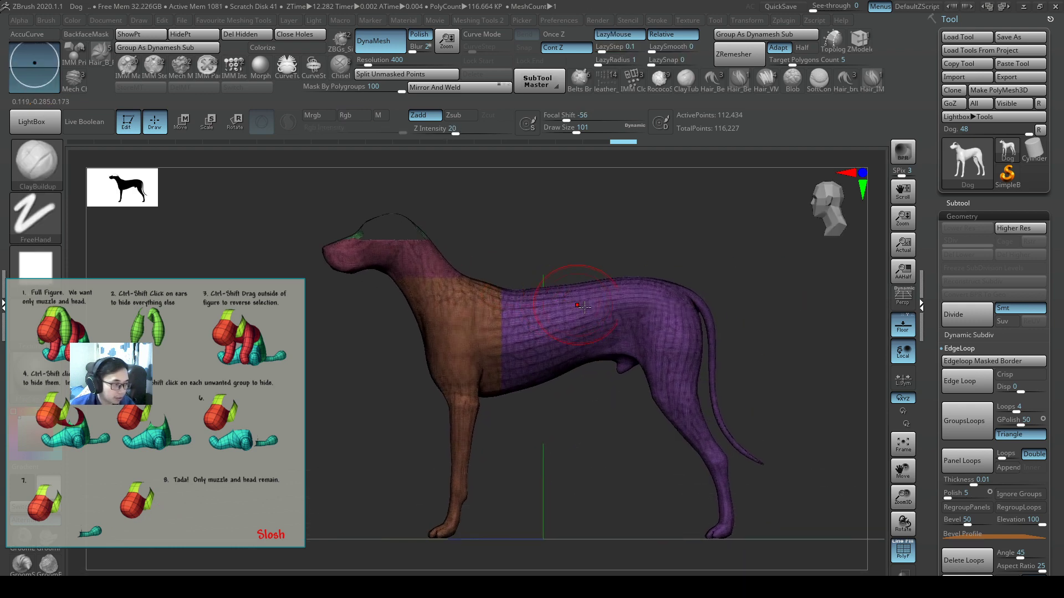
left_click(457, 294, "ctrl+shift")
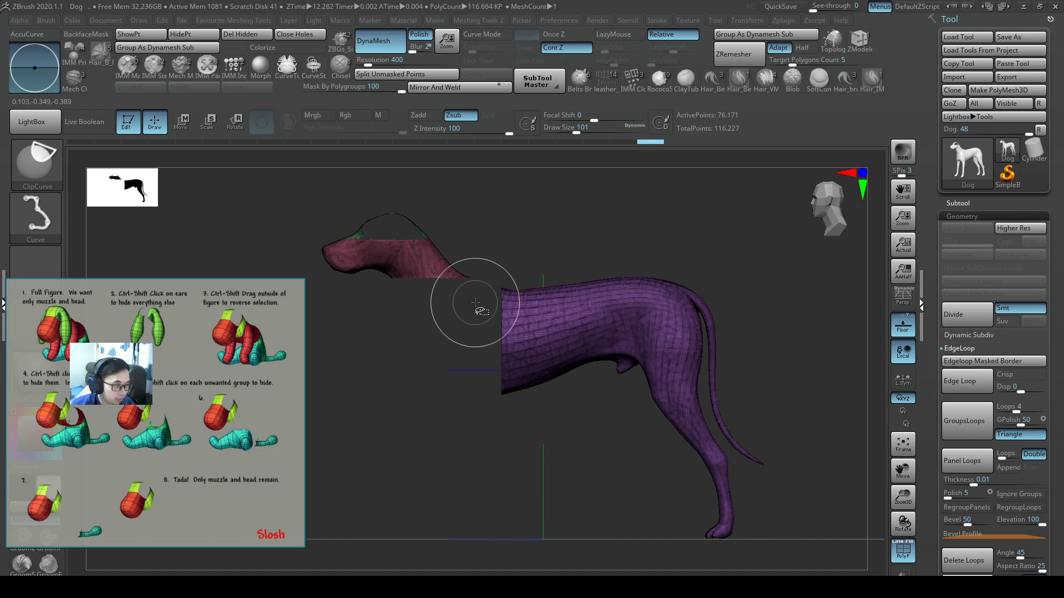
left_click(540, 319, "ctrl+shift")
mouse_move(620, 368)
left_mouse_down()
mouse_move(663, 375)
mouse_move(605, 373)
mouse_move(633, 344)
left_mouse_up()
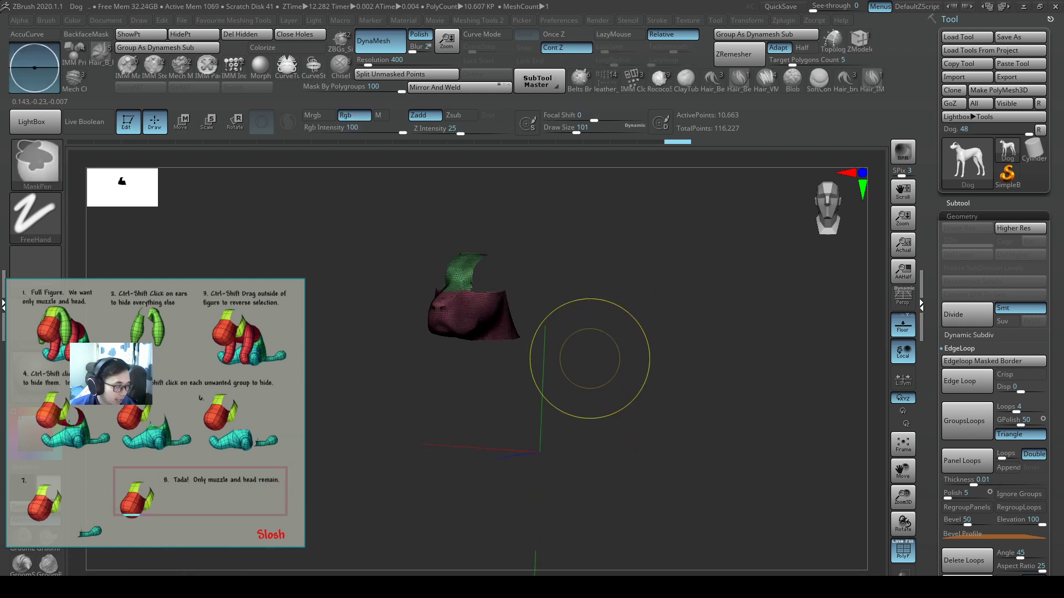
left_click_drag(477, 312, 381, 375, "ctrl+alt+shift")
left_click_drag(640, 331, 609, 338)
left_click_drag(450, 239, 391, 270)
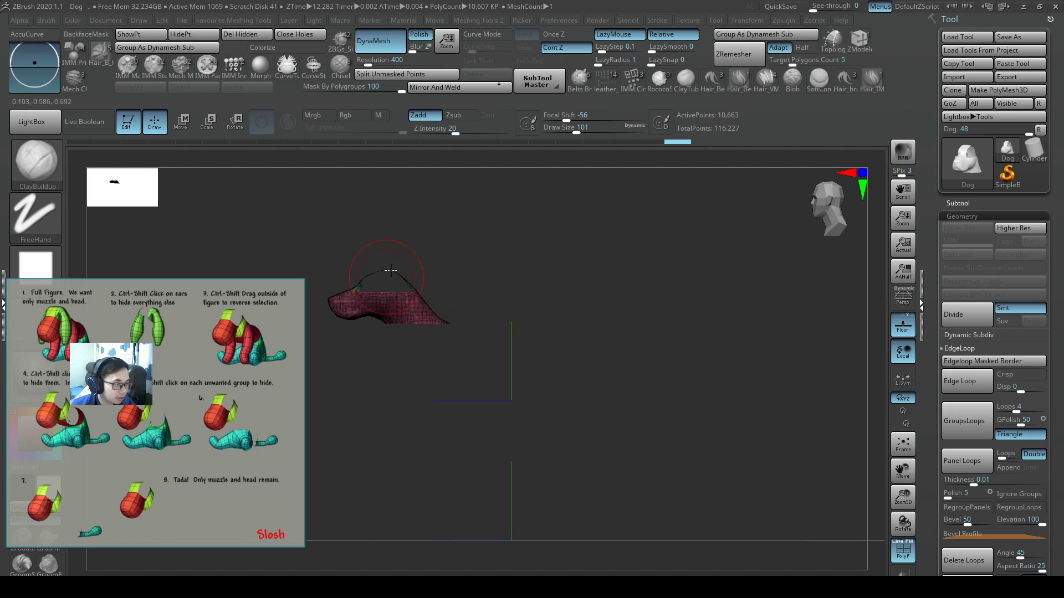
- Show the whole dog again and isolate the purple polygroup around its ears
left_click(142, 37)
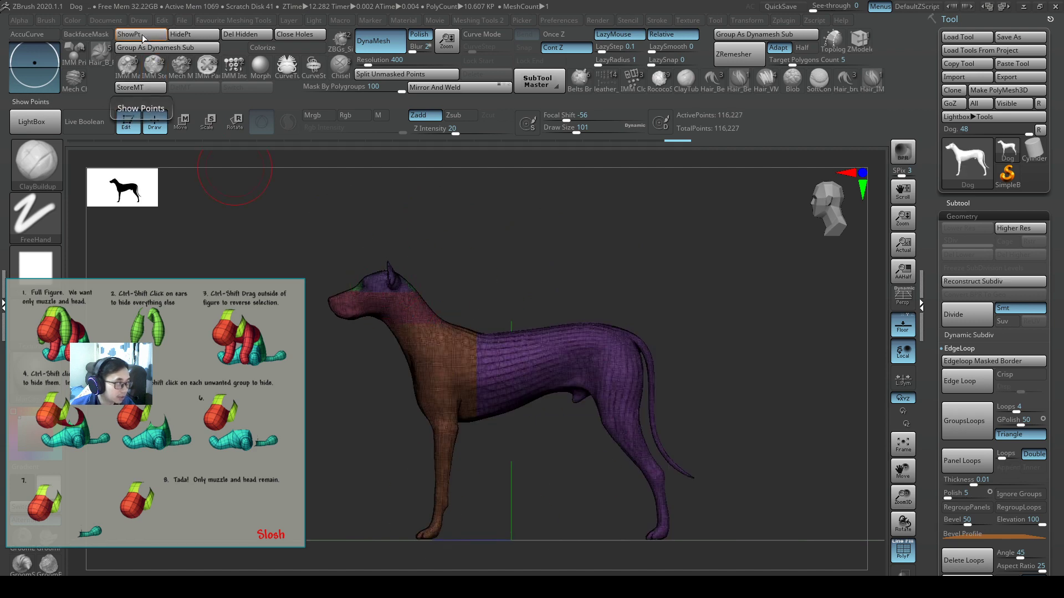
left_click_drag(447, 277, 657, 323, "alt")
right_click_drag(657, 323, 598, 311, "ctrl")
left_click(551, 323, "ctrl+shift")
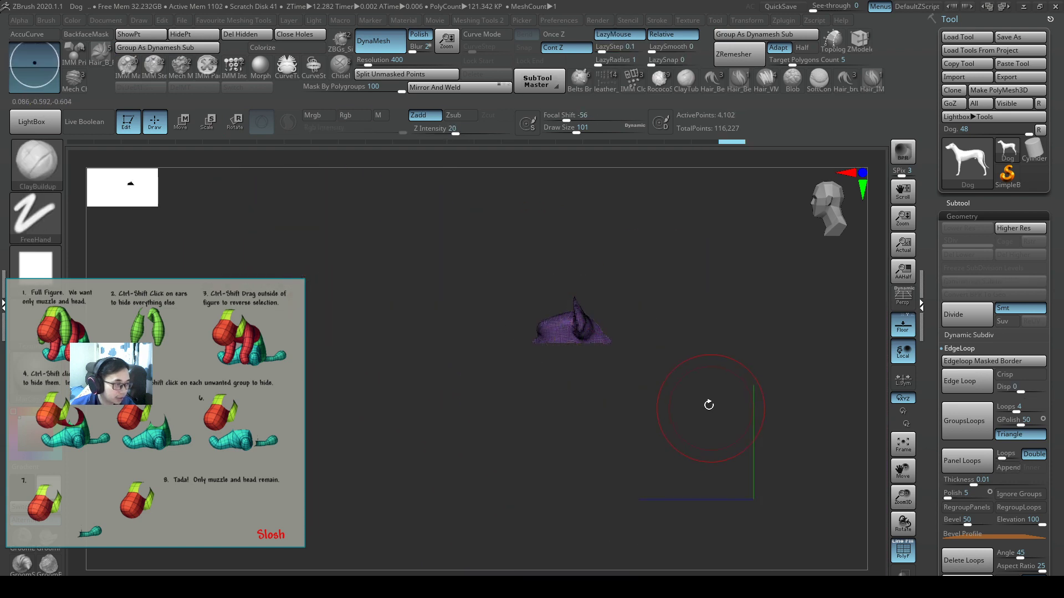
- Invert the visibility to hide the purple ear group, then hide the orange front-body and purple rear-body polygroups
right_click_drag(655, 377, 634, 377, "alt")
left_click(541, 332, "ctrl+shift")
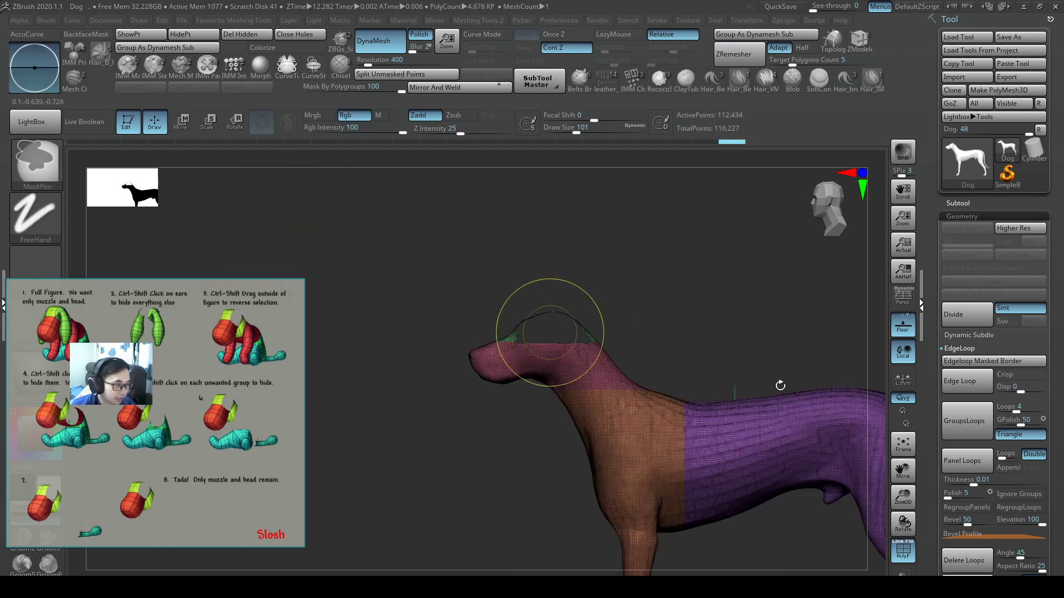
left_click_drag(748, 359, 583, 247, "alt")
left_click(476, 304, "ctrl+shift")
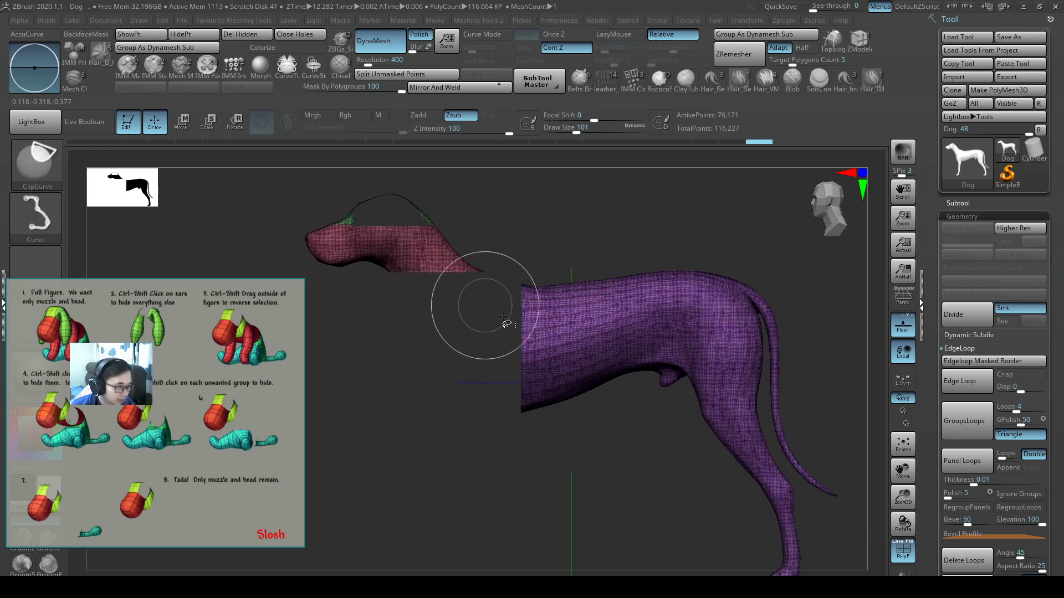
left_click(598, 346, "ctrl+shift")
left_click_drag(560, 332, 602, 420, "alt")
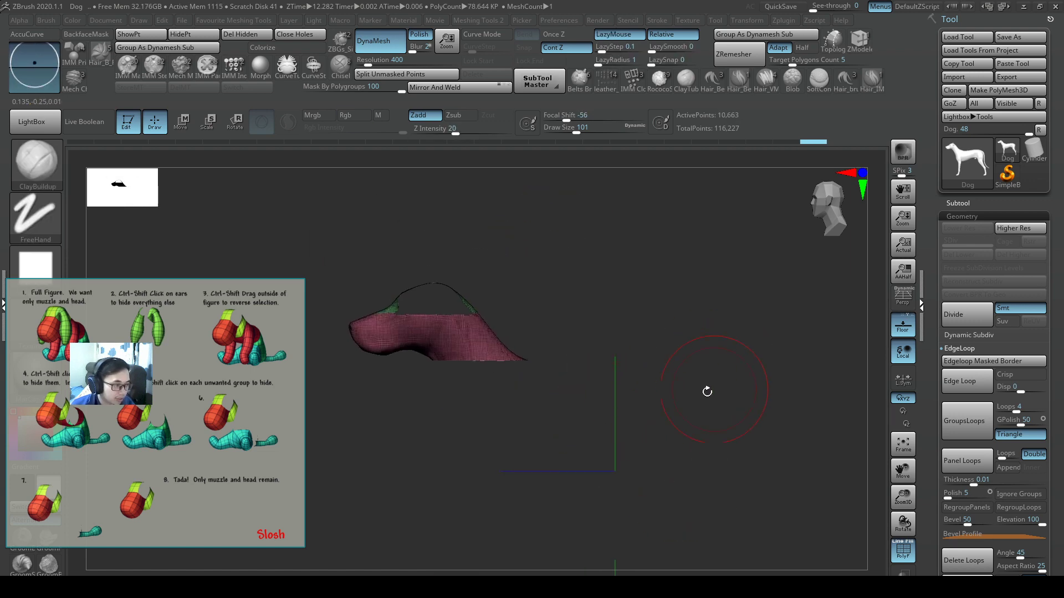
- Examine the isolated muzzle, neck and forehead polygroups from the front and the side
mouse_move(605, 374)
left_mouse_down()
mouse_move(653, 380)
mouse_move(574, 387)
mouse_move(582, 358)
mouse_move(661, 384)
mouse_move(710, 349)
mouse_move(620, 363)
mouse_move(646, 366)
mouse_move(635, 380)
left_mouse_up()
key("ctrl+z")
left_click(626, 404, "ctrl+shift")
right_click_drag(560, 447, 637, 436, "ctrl")
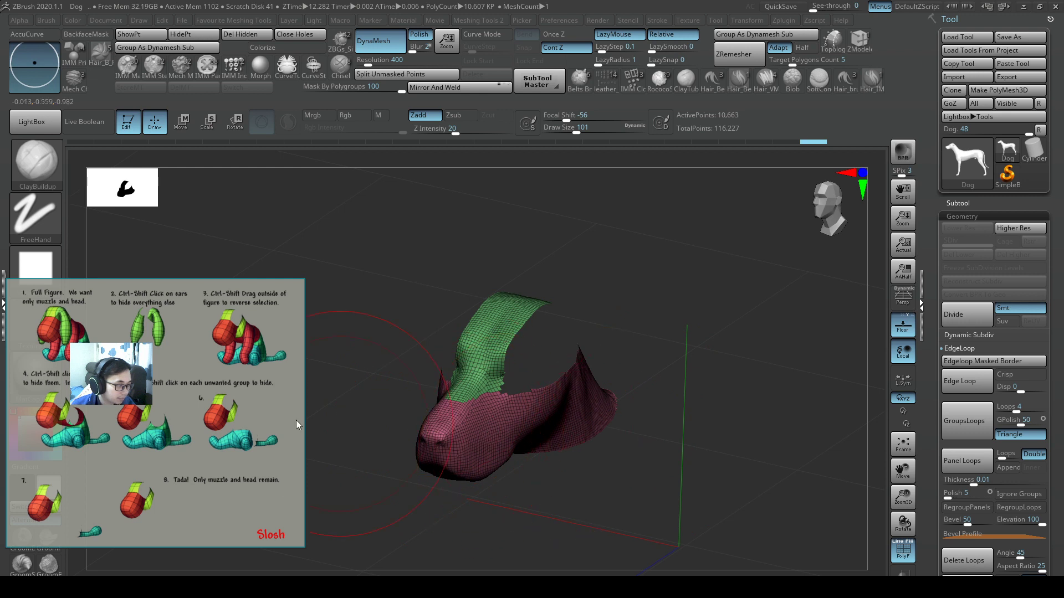
right_click_drag(573, 428, 638, 428, "shift")
mouse_move(637, 428)
right_mouse_down("ctrl")
mouse_move(642, 465)
mouse_move(627, 430)
right_mouse_up("ctrl")
right_click_drag(693, 420, 634, 336, "alt")
mouse_move(634, 336)
right_mouse_down("ctrl")
mouse_move(617, 374)
mouse_move(565, 363)
mouse_move(587, 377)
mouse_move(570, 348)
right_mouse_up("ctrl")
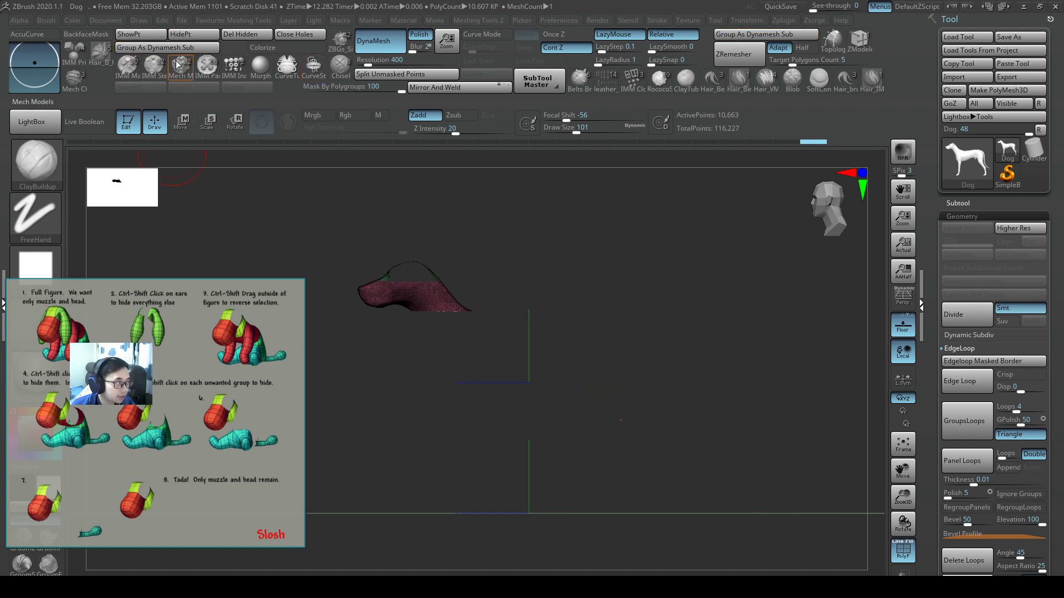
- Restore the visibility of the whole dog and turn off its polyframe display
left_click(123, 34)
right_click_drag(560, 295, 608, 332, "alt")
mouse_move(608, 332)
right_mouse_down("ctrl")
mouse_move(571, 358)
mouse_move(592, 362)
mouse_move(582, 353)
mouse_move(606, 331)
mouse_move(611, 307)
right_mouse_up("ctrl")
key("shift+f")
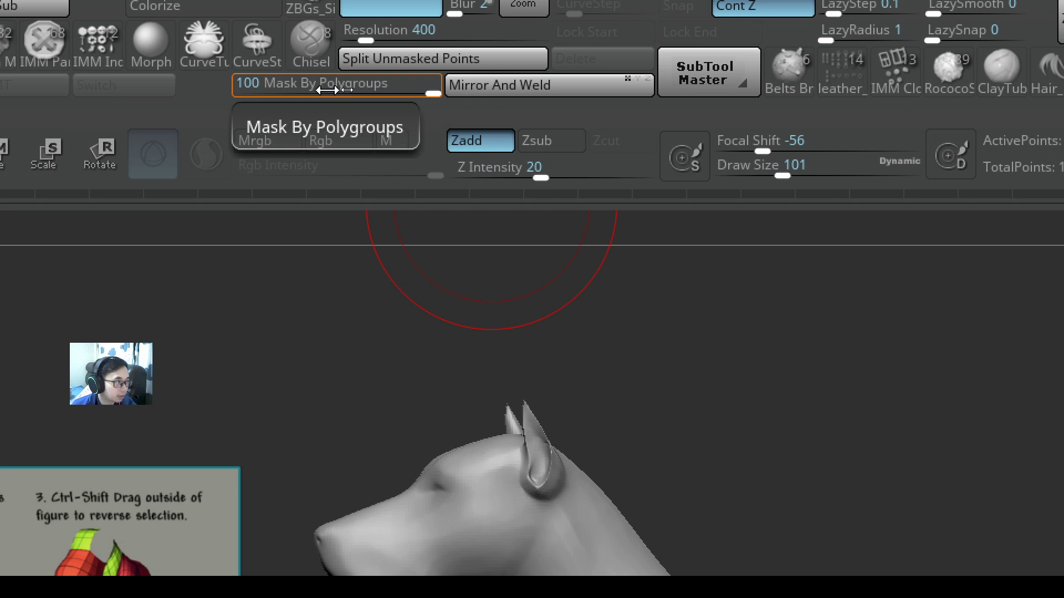
- Set Mask By Polygroups to 0 and back to 100, and turn the dog's polyframe display on
key("ctrl")
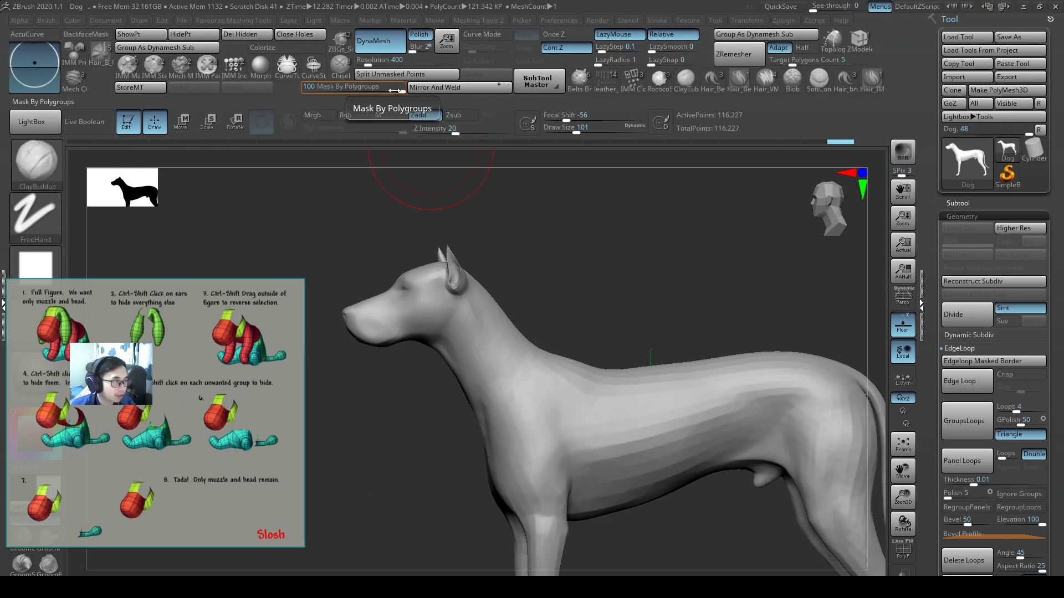
mouse_move(400, 92)
left_mouse_down()
mouse_move(306, 92)
mouse_move(289, 120)
mouse_move(402, 91)
left_mouse_up()
left_click(404, 92)
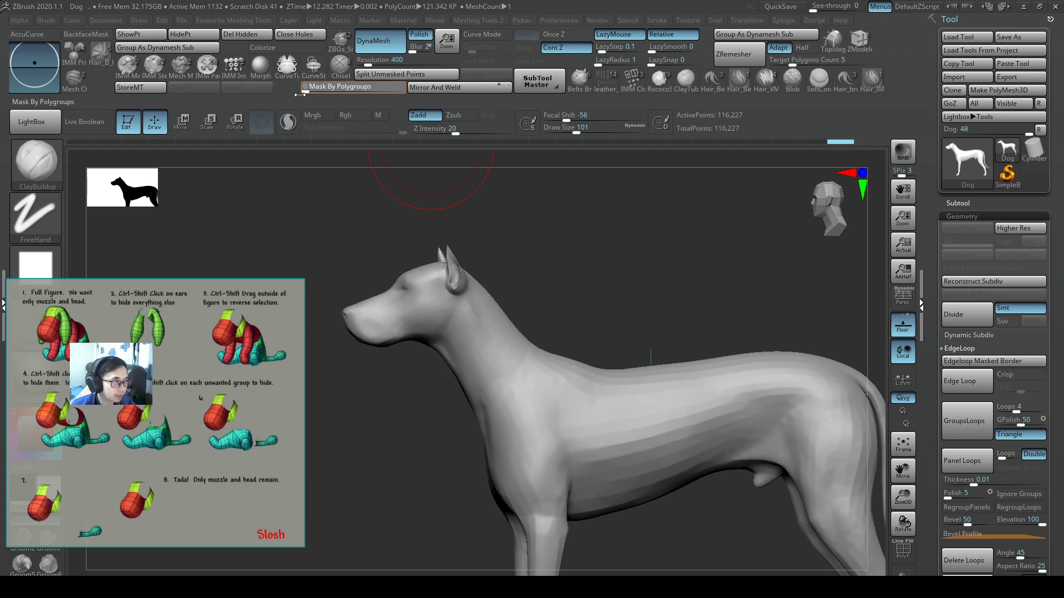
left_click_drag(546, 225, 494, 274)
key("shift+f")
left_click_drag(310, 93, 339, 92)
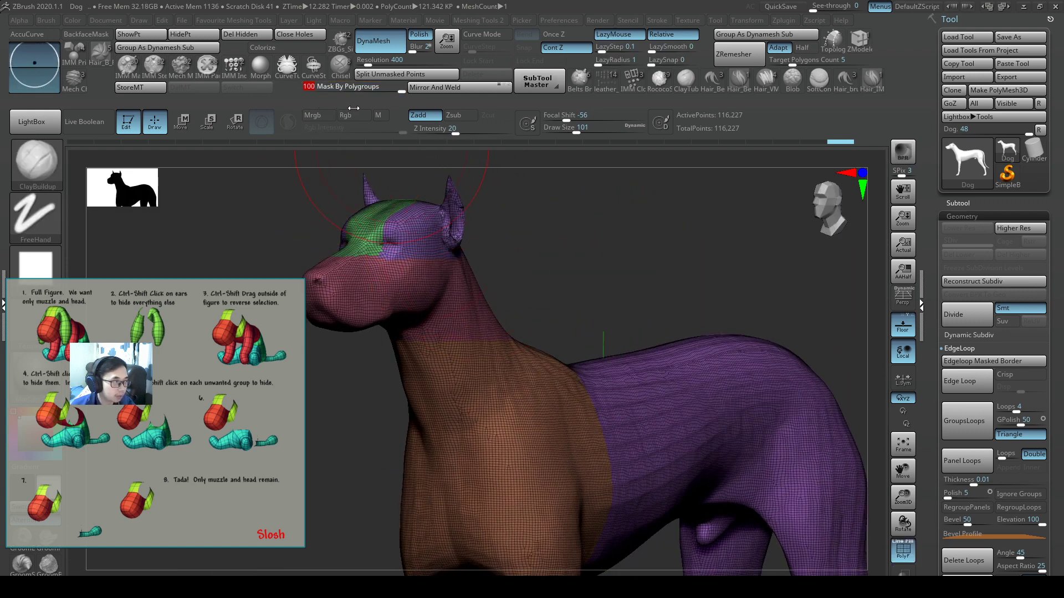
- Face the dog's head from the front, switch to the Clay_DragRect brush and move the reference picture lower
right_click_drag(493, 264, 591, 341, "alt")
left_click_drag(592, 341, 568, 352)
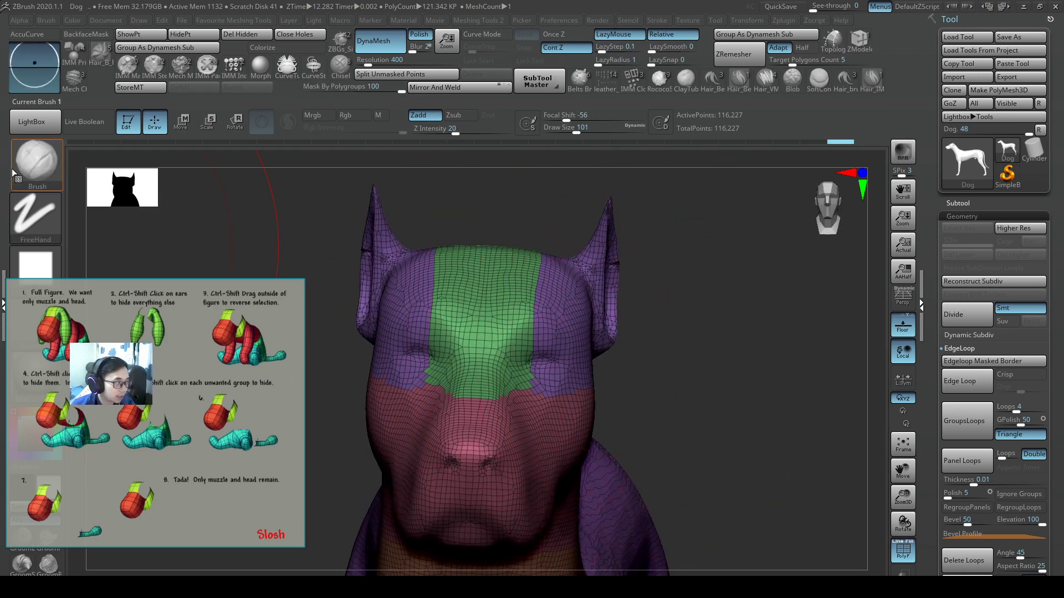
key("b")
key("c")
key("b")
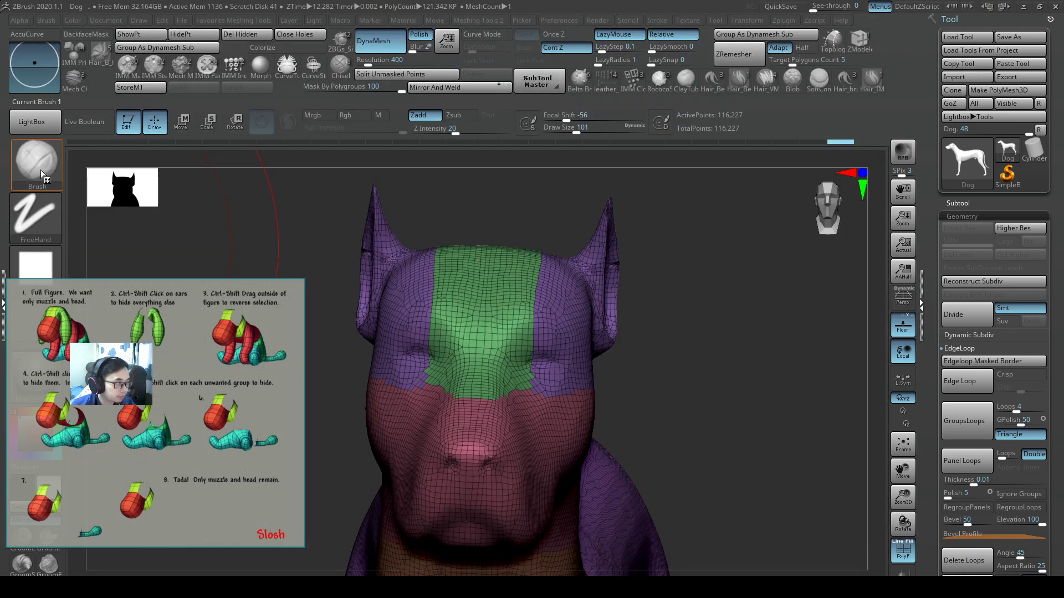
key("b")
key("c")
key("d")
mouse_move(49, 260)
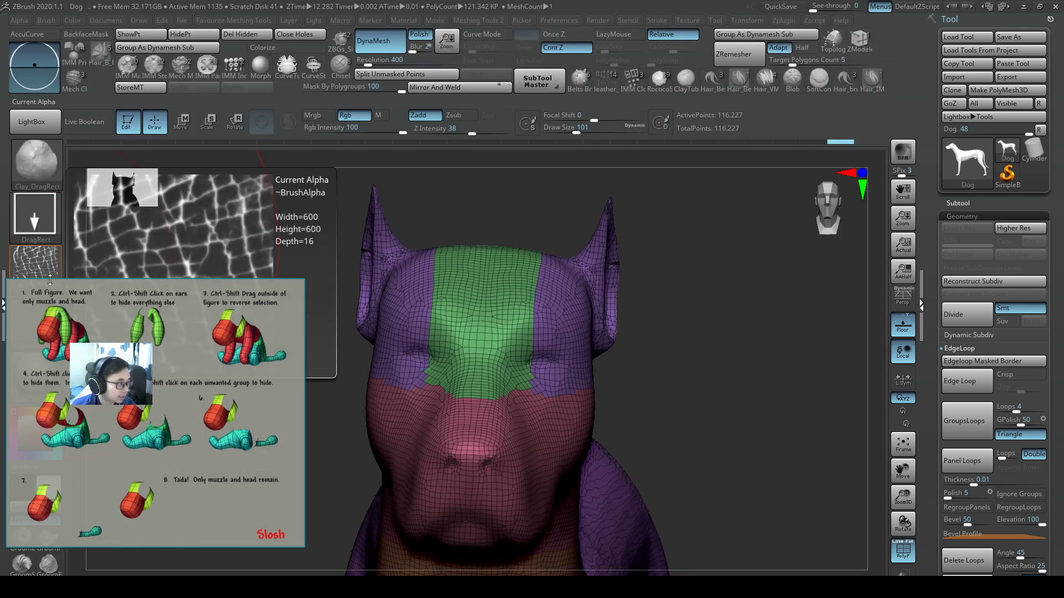
left_click_drag(87, 296, 83, 332)
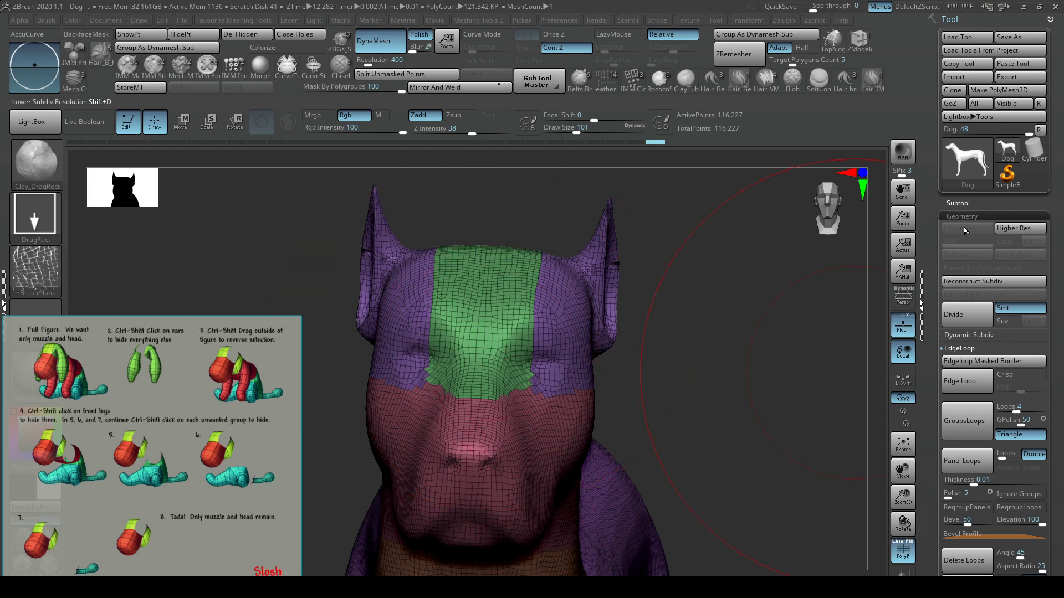
- Hide the polyframe, set the draw size to 22 and stamp clay texture onto the forehead polygroup
left_click(958, 203)
key("shift+f")
key("s")
mouse_move(485, 325)
left_mouse_down()
mouse_move(469, 326)
mouse_move(557, 414)
left_mouse_up()
right_click_drag(570, 363, 557, 399)
left_click_drag(484, 322, 536, 400)
right_click_drag(507, 396, 537, 335)
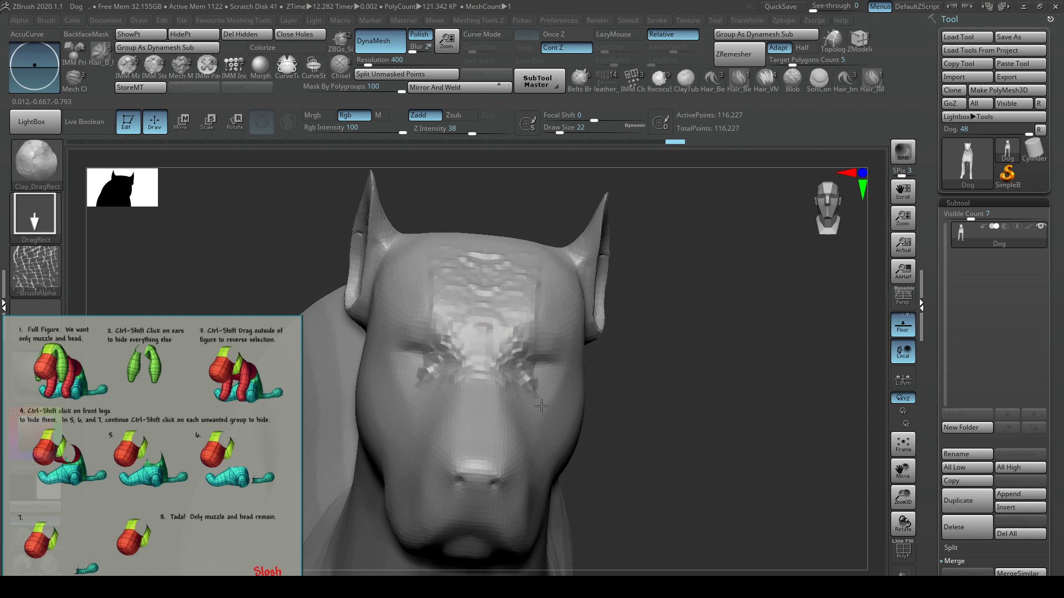
- Keep Mask By Polygroups at 100 and stamp more clay texture over the forehead and around the eyes
left_click_drag(537, 397, 483, 268)
left_click_drag(387, 89, 410, 95)
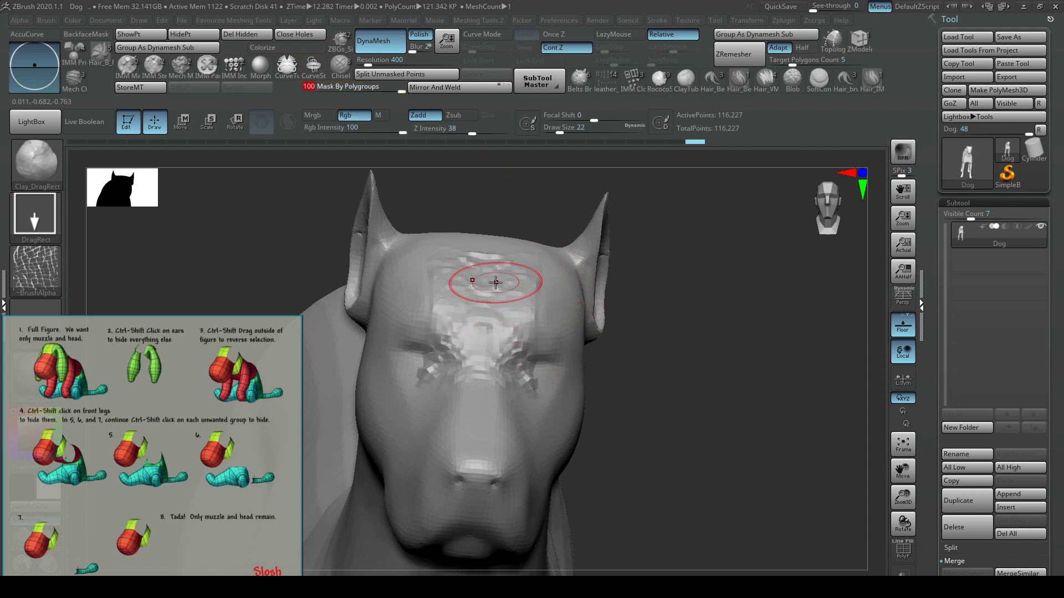
left_click_drag(563, 321, 477, 280)
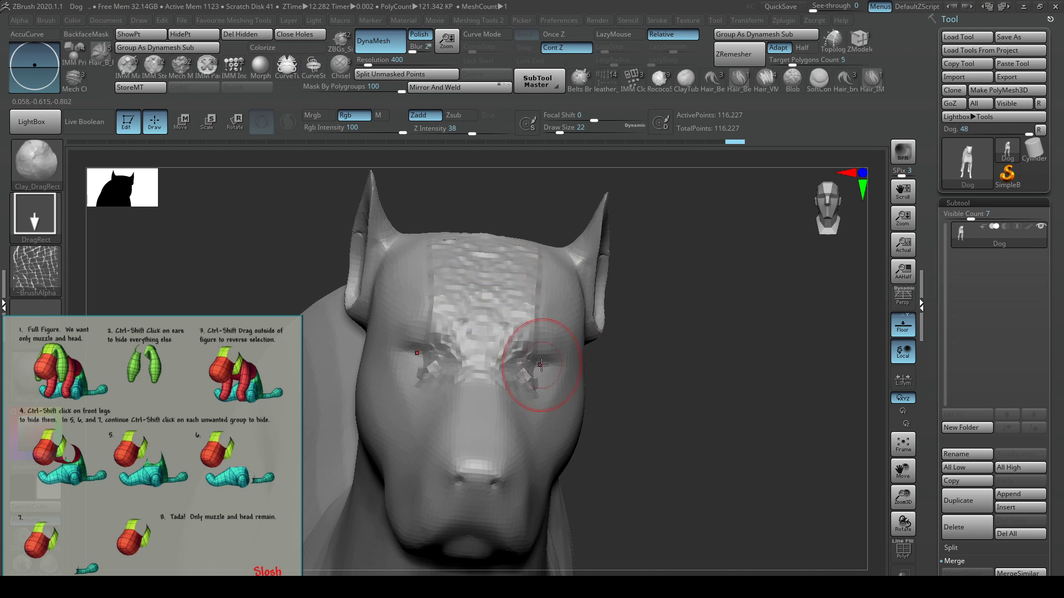
left_click_drag(528, 393, 561, 380)
left_click_drag(687, 388, 619, 388)
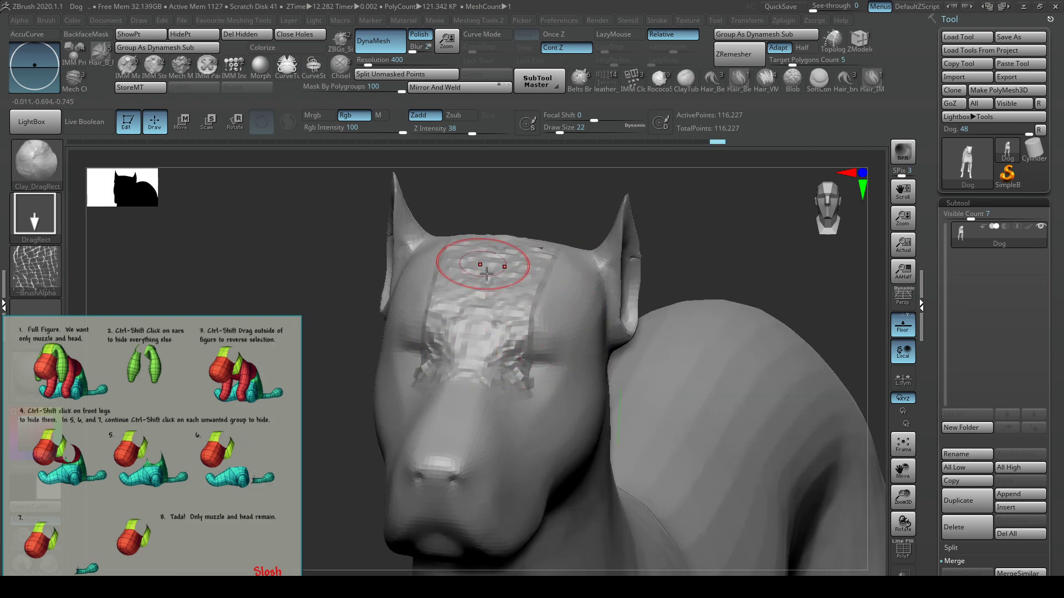
- Compare the textured forehead with its polygroup borders and switch to the ClayBuildup brush
key("shift+f")
mouse_move(518, 349)
right_mouse_down()
mouse_move(533, 380)
mouse_move(559, 355)
right_mouse_up()
right_click_drag(482, 341, 548, 302)
key("shift+f")
key("b")
key("c")
key("b")
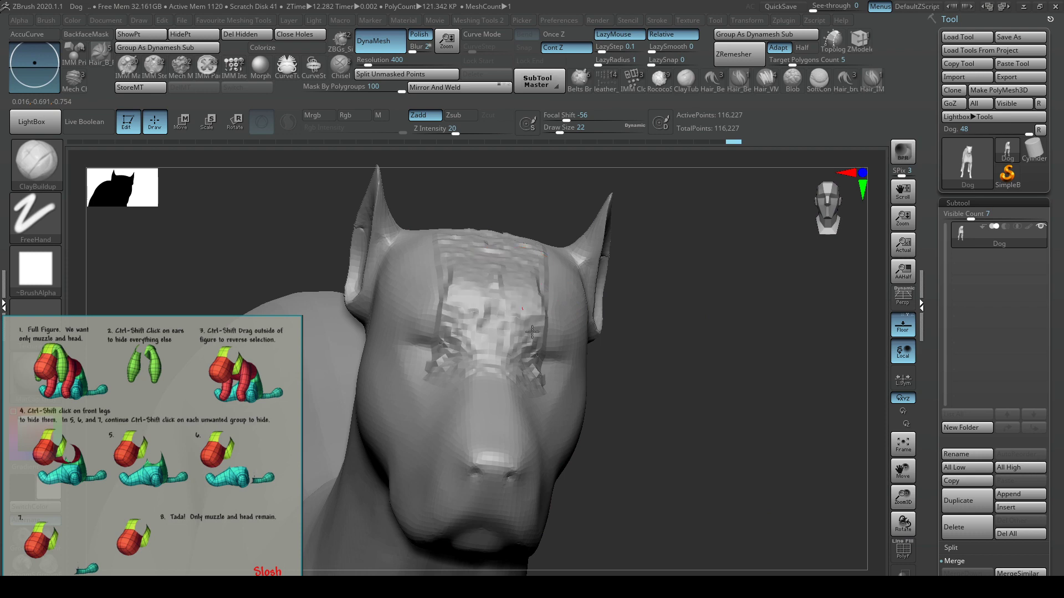
- Try ClayBuildup strokes across the dog's textured forehead and undo them
mouse_move(539, 344)
left_mouse_down()
mouse_move(536, 372)
mouse_move(498, 287)
mouse_move(537, 343)
mouse_move(536, 316)
left_mouse_up()
right_click_drag(535, 317, 529, 366)
left_click_drag(545, 247, 559, 310)
mouse_move(557, 224)
left_mouse_down()
mouse_move(571, 271)
mouse_move(559, 221)
left_mouse_up()
mouse_move(559, 214)
right_mouse_down()
mouse_move(540, 181)
mouse_move(488, 172)
right_mouse_up()
key("ctrl+z")
left_click_drag(591, 231, 600, 235, "alt")
mouse_move(600, 235)
right_mouse_down("alt")
mouse_move(584, 311)
mouse_move(609, 300)
mouse_move(586, 322)
mouse_move(586, 373)
mouse_move(527, 366)
right_mouse_up("alt")
key("ctrl+z")
key("ctrl+z")
key("ctrl+z")
key("ctrl+z")
key("ctrl+z")
- Show the polygroups and sculpt a ClayBuildup stroke from the pink neck group towards the orange shoulder
key("shift+f")
right_click_drag(608, 387, 612, 358, "ctrl")
right_click_drag(612, 358, 637, 366)
mouse_move(637, 366)
right_mouse_down("ctrl")
mouse_move(651, 409)
mouse_move(620, 375)
right_mouse_up("ctrl")
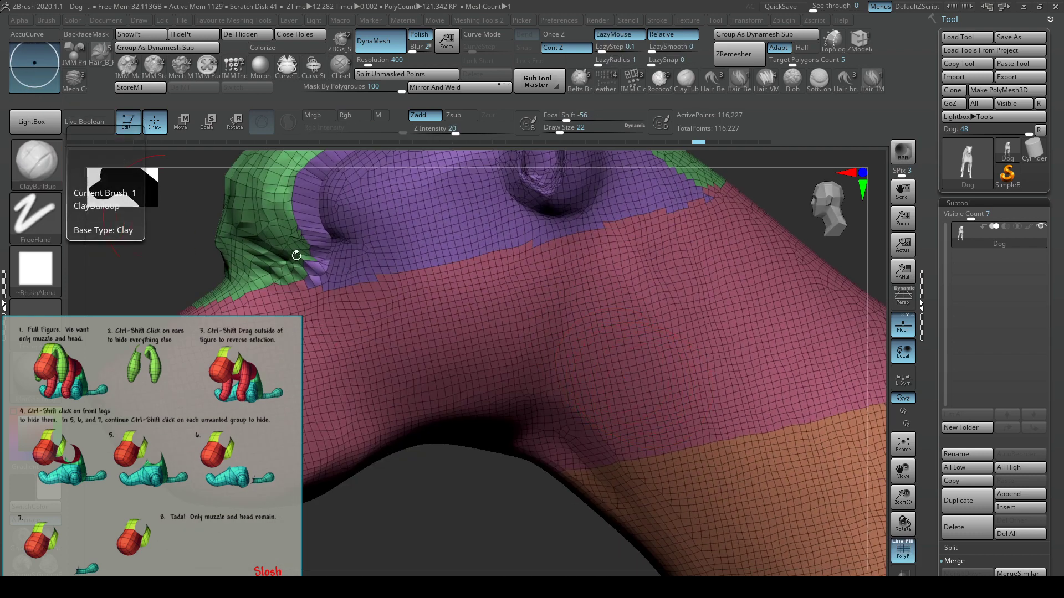
right_click_drag(717, 384, 581, 323, "alt")
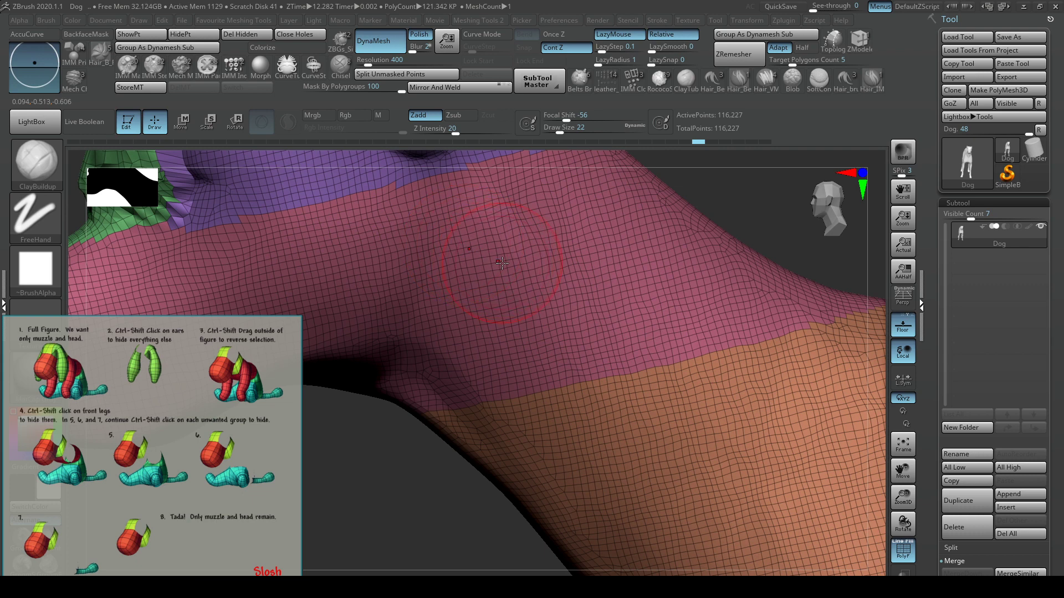
mouse_move(481, 250)
left_mouse_down()
mouse_move(636, 364)
mouse_move(687, 367)
left_mouse_up()
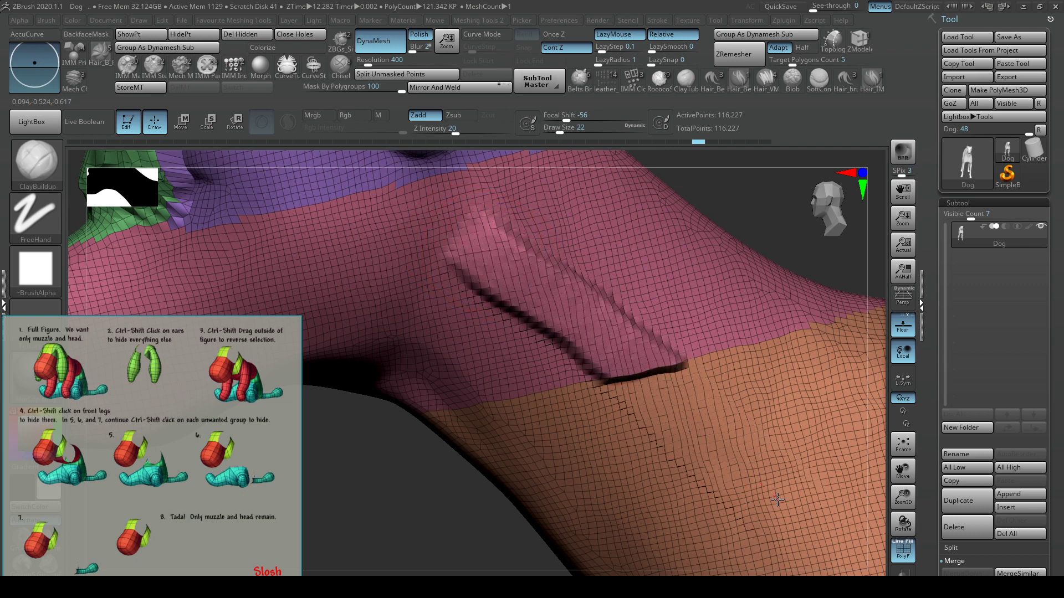
- Examine the neck stroke at the border between the pink and orange polygroups, with and without the polyframe
mouse_move(775, 507)
right_mouse_down("ctrl")
mouse_move(757, 540)
mouse_move(867, 452)
right_mouse_up("ctrl")
key("shift+f")
right_click_drag(783, 463, 690, 360, "alt")
right_click_drag(689, 360, 707, 427)
key("shift+f")
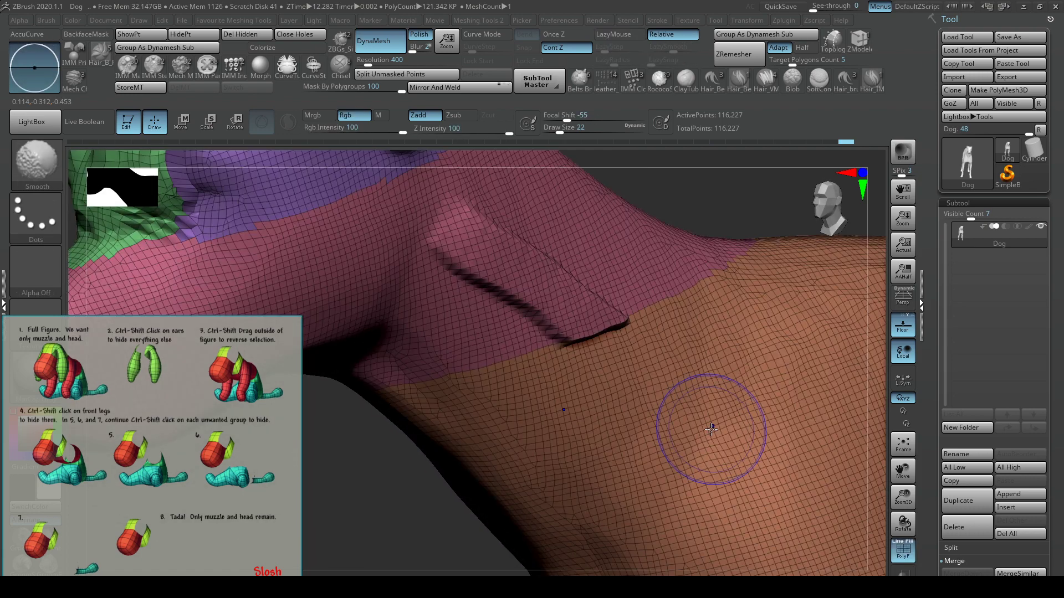
key("shift+f")
key("shift+f")
key("shift+f")
key("shift+f")
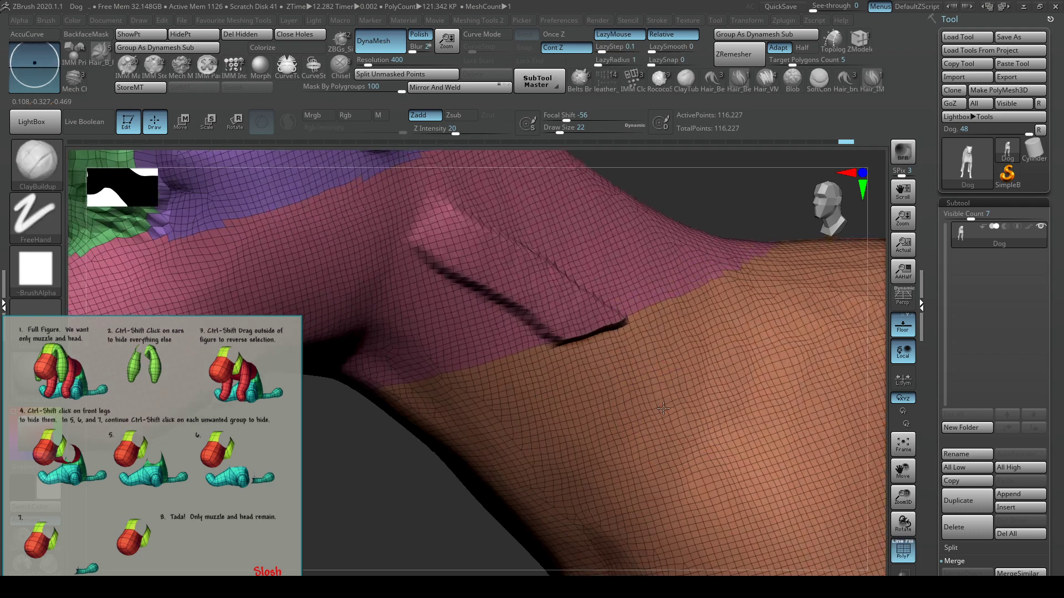
mouse_move(663, 409)
right_mouse_down()
mouse_move(632, 400)
mouse_move(629, 419)
right_mouse_up()
key("shift+f")
- Set the draw size to 13 and sculpt one stroke on the pink neck group and another on the orange shoulder
right_click_drag(464, 249, 485, 364, "alt")
key("s")
mouse_move(470, 320)
left_mouse_down()
mouse_move(576, 396)
mouse_move(693, 443)
left_mouse_up()
right_click_drag(736, 492, 584, 314, "alt")
mouse_move(655, 386)
right_mouse_down()
mouse_move(660, 343)
mouse_move(659, 401)
right_mouse_up()
mouse_move(753, 408)
left_mouse_down()
mouse_move(637, 299)
mouse_move(561, 252)
left_mouse_up()
key("shift+f")
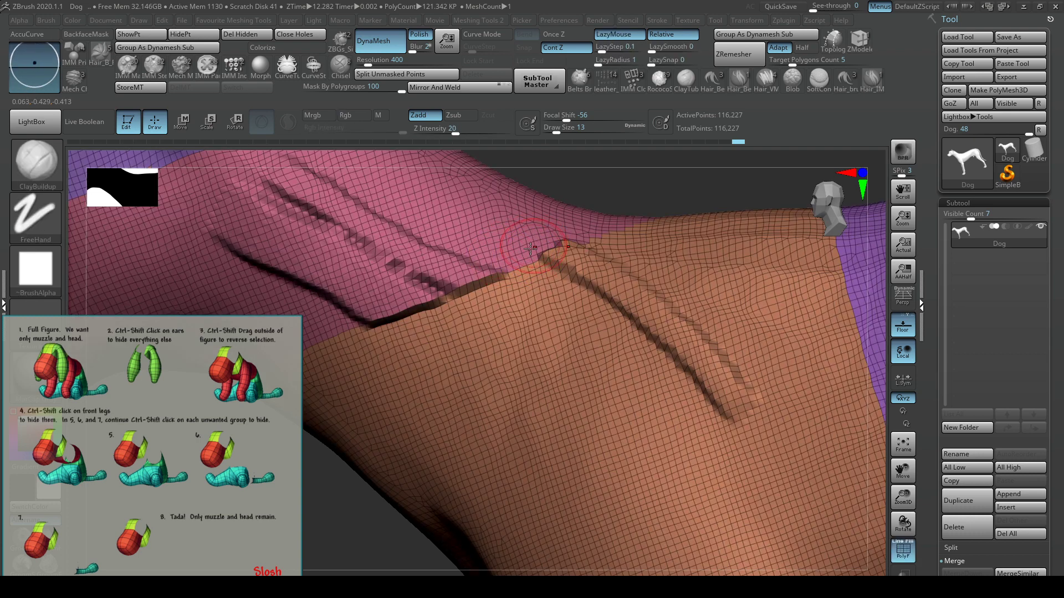
- Sculpt a short ClayBuildup stroke on the orange group behind the shoulder stroke, heading towards the purple body
right_click_drag(737, 320, 564, 291, "alt")
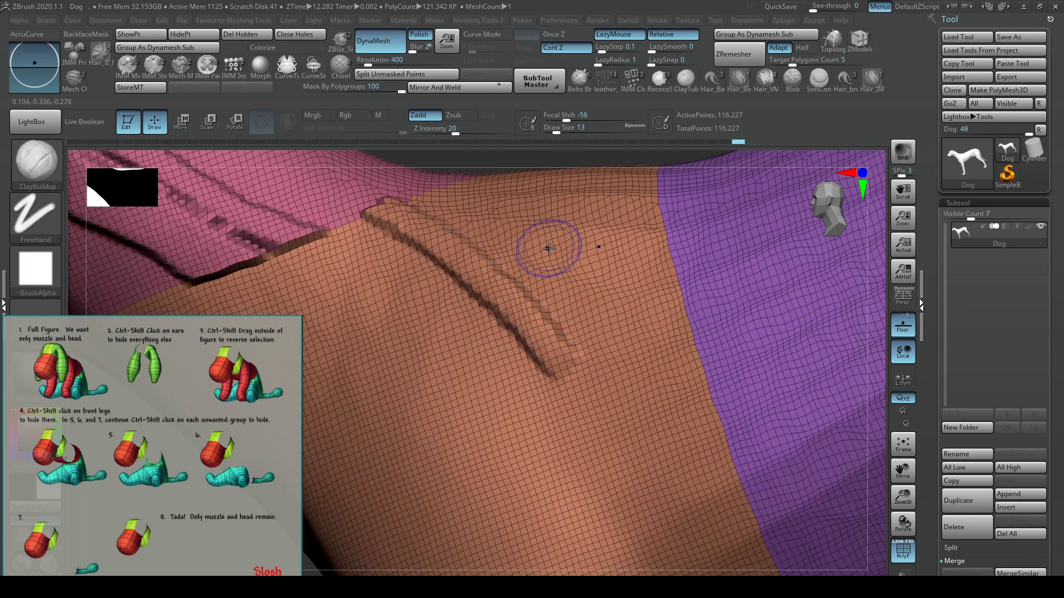
key("shift+f")
left_click_drag(537, 240, 691, 271)
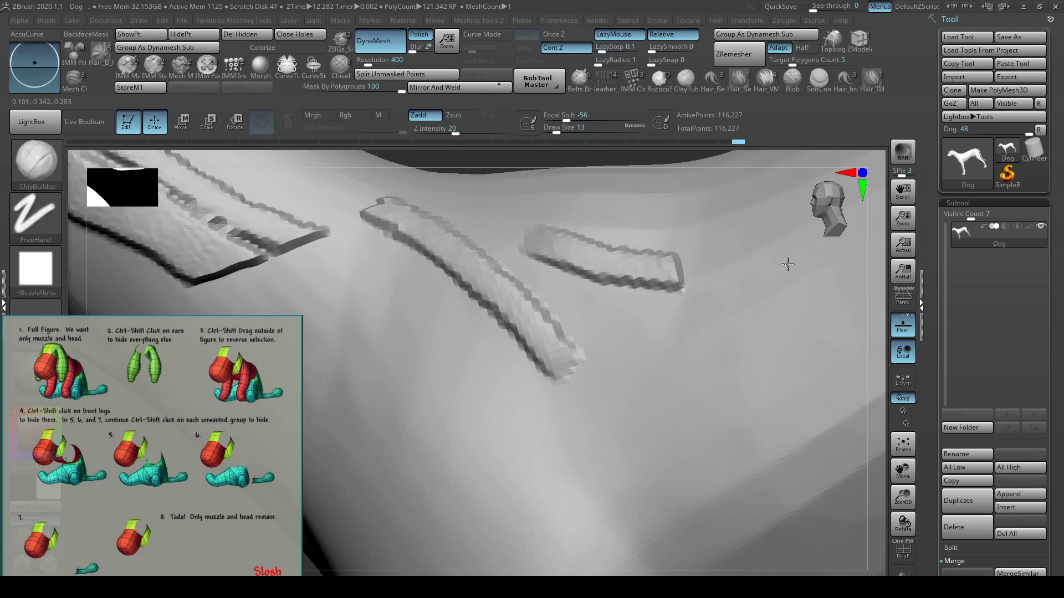
key("shift+f")
- Set the draw size to 20 and sculpt several strokes across the orange shoulder towards the purple rear-body border
mouse_move(769, 292)
right_mouse_down("alt")
mouse_move(613, 314)
mouse_move(604, 249)
mouse_move(604, 315)
mouse_move(636, 397)
right_mouse_up("alt")
key("s")
mouse_move(584, 335)
left_mouse_down()
mouse_move(601, 335)
mouse_move(662, 435)
left_mouse_up()
key("s")
mouse_move(575, 334)
left_mouse_down()
mouse_move(561, 334)
mouse_move(558, 321)
left_mouse_up()
key("s")
mouse_move(544, 307)
left_mouse_down()
mouse_move(555, 327)
mouse_move(633, 372)
left_mouse_up()
right_click_drag(602, 315, 591, 304)
right_click_drag(680, 373, 660, 361)
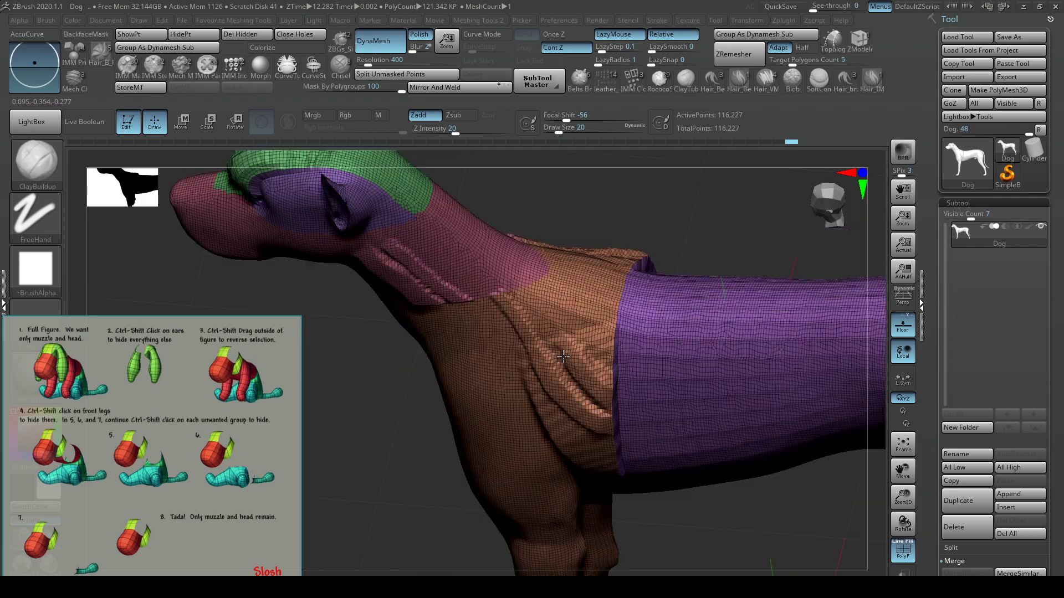
- Add one more ClayBuildup stroke across the orange shoulder into the purple border and return to the side view
mouse_move(564, 357)
right_mouse_down()
mouse_move(607, 344)
mouse_move(564, 361)
mouse_move(567, 382)
right_mouse_up()
left_click_drag(566, 388, 677, 418)
mouse_move(565, 455)
right_mouse_down("ctrl")
mouse_move(556, 421)
mouse_move(681, 387)
mouse_move(689, 370)
right_mouse_up("ctrl")
right_click_drag(691, 476, 713, 290, "shift")
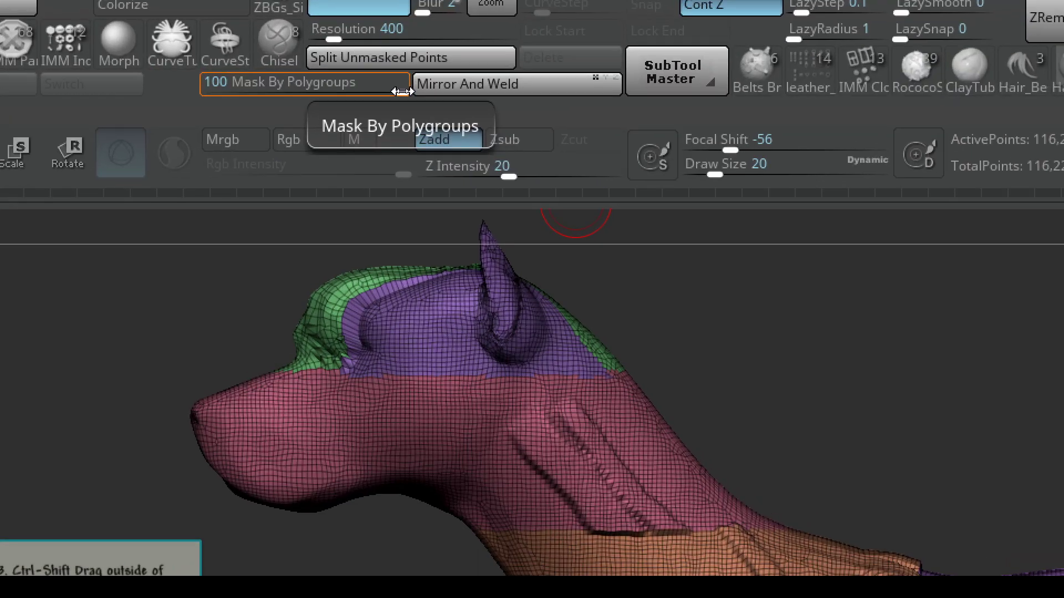
- Set Mask By Polygroups to 0, reframe the dog and turn off its polyframe display
left_click(403, 92)
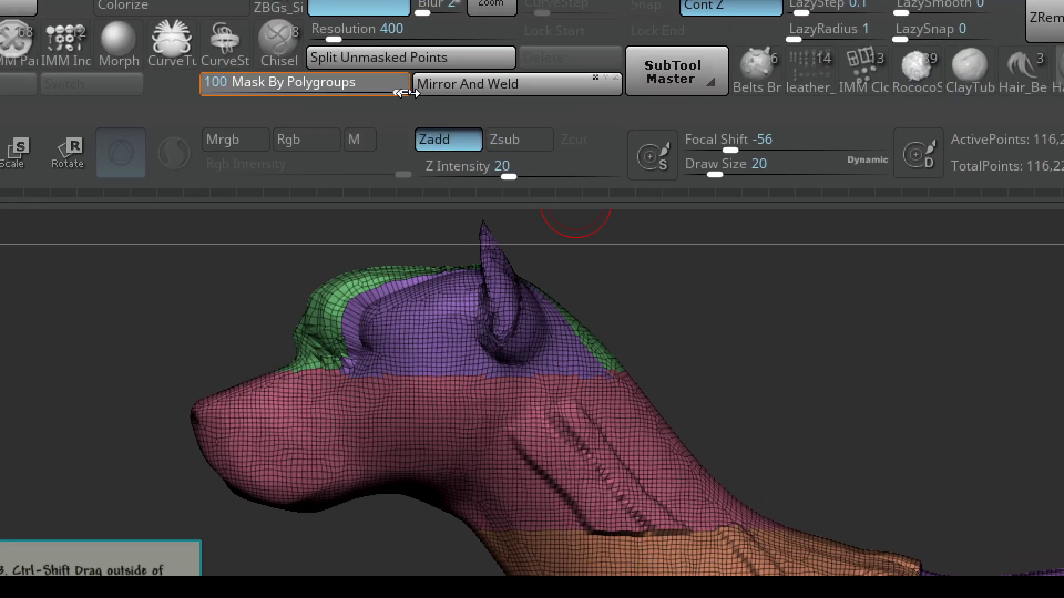
left_click_drag(404, 93, 159, 94)
key("shift+a")
left_click(645, 463)
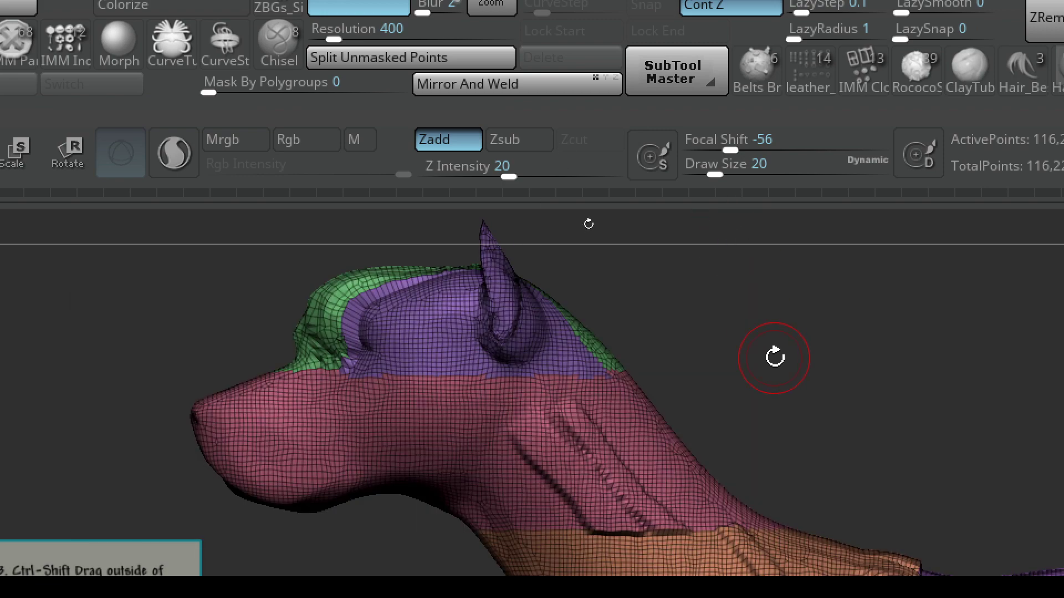
key("f")
key("shift+a")
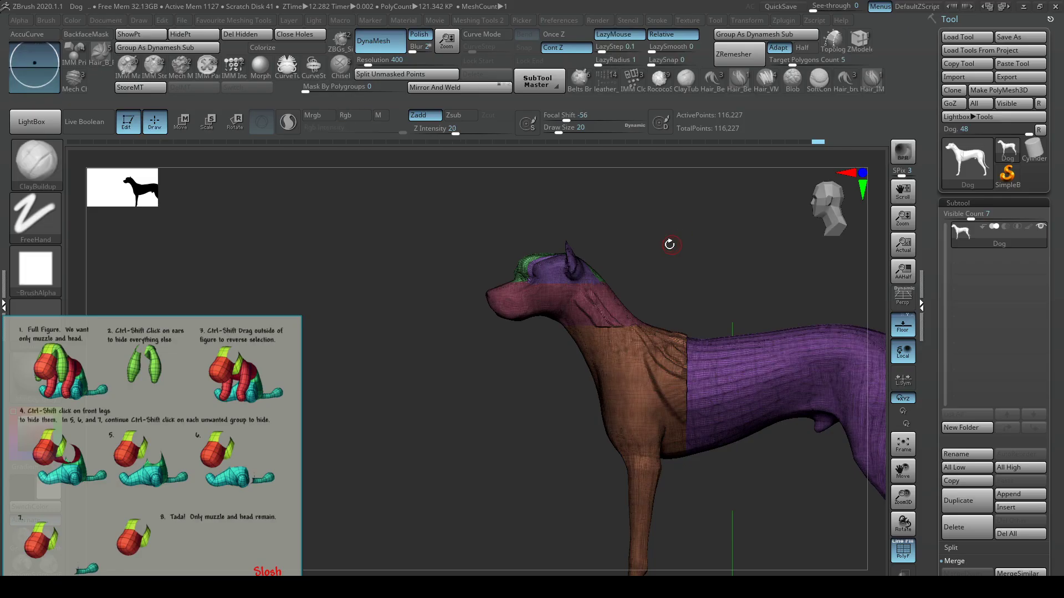
left_click_drag(922, 460, 859, 492, "alt")
key("shift+f")
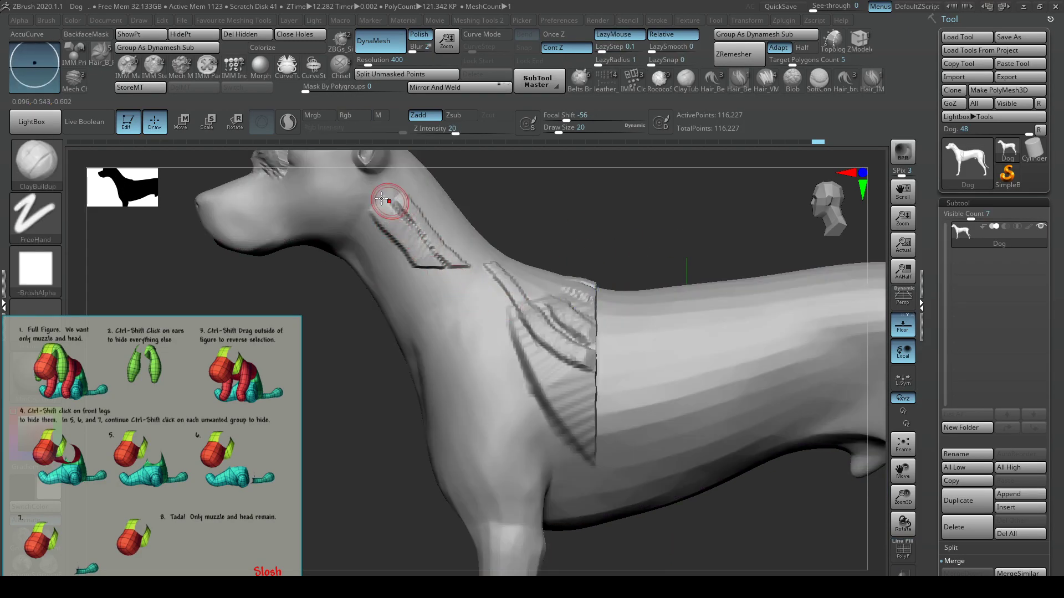
- Sculpt long continuous ClayBuildup strokes from the neck over the shoulder and onto the rear body
mouse_move(390, 233)
left_mouse_down()
mouse_move(424, 292)
mouse_move(523, 379)
mouse_move(739, 400)
left_mouse_up()
mouse_move(364, 209)
left_mouse_down()
mouse_move(569, 324)
mouse_move(699, 334)
left_mouse_up()
right_click_drag(641, 384, 580, 422)
left_click_drag(353, 227, 668, 379)
right_click_drag(669, 382, 637, 426)
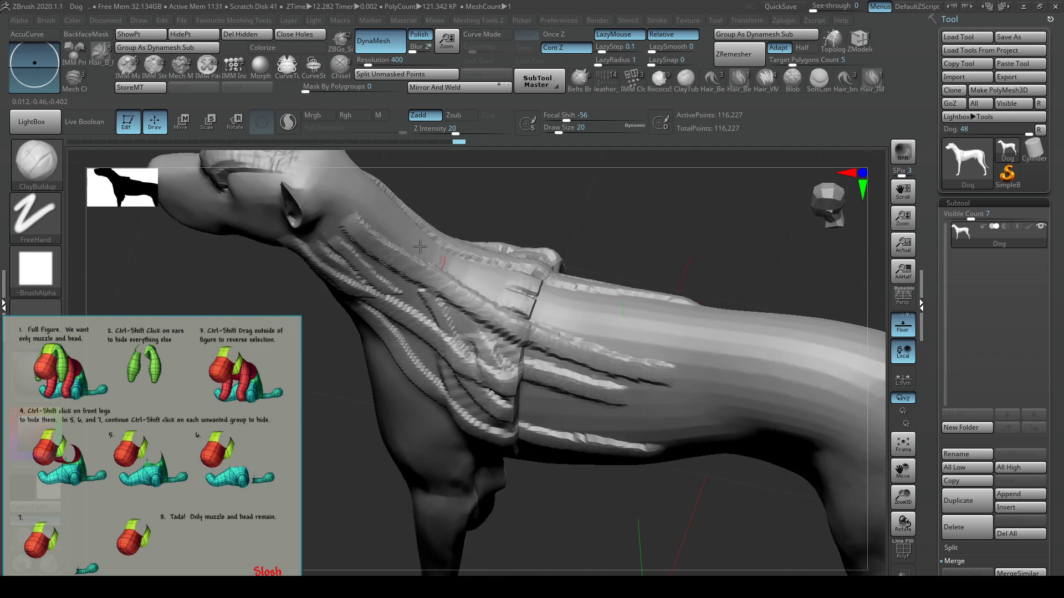
mouse_move(309, 175)
left_mouse_down()
mouse_move(632, 313)
mouse_move(687, 325)
left_mouse_up()
mouse_move(572, 301)
right_mouse_down()
mouse_move(534, 302)
mouse_move(545, 353)
right_mouse_up()
left_click_drag(547, 353, 517, 264)
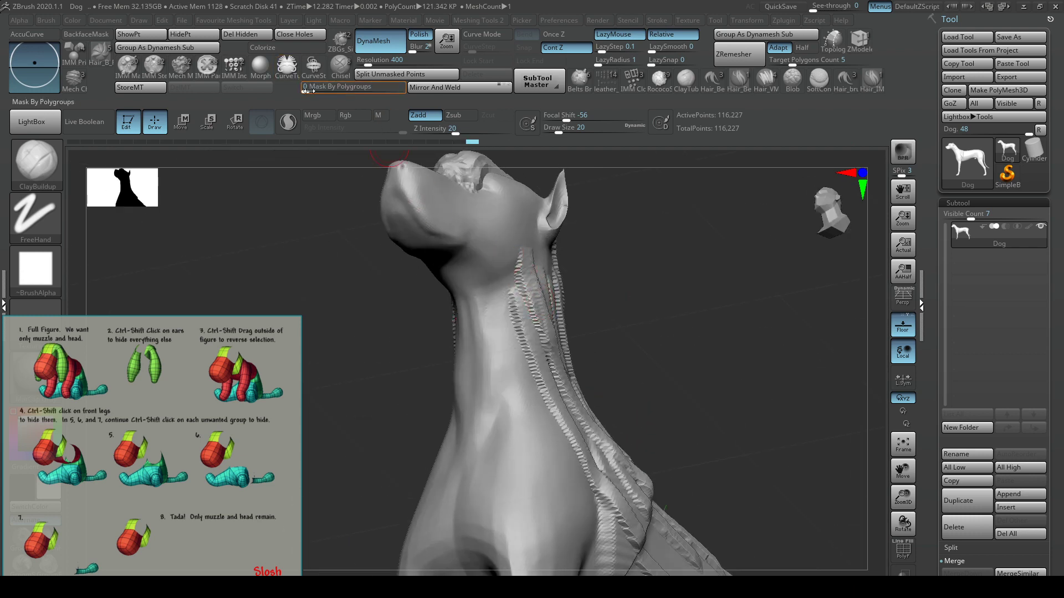
- Show the polygroups again and set Mask By Polygroups to 100
key("shift+f")
left_click_drag(307, 91, 405, 87)
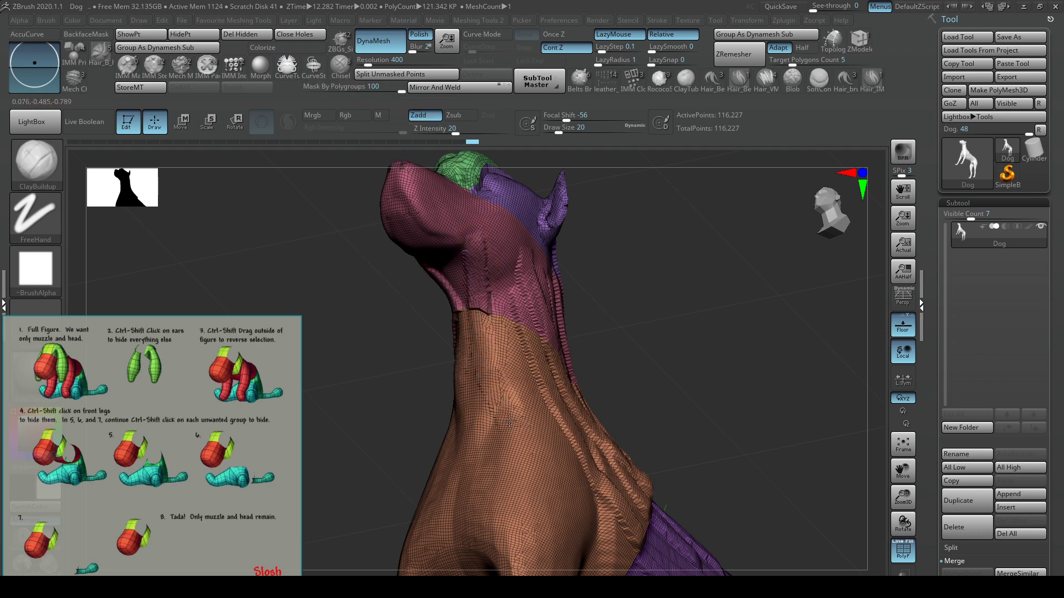
- Turn off the polyframe display and sculpt ClayBuildup strokes down the dog's cheek and jaw to the throat
left_click_drag(545, 488, 592, 541)
mouse_move(582, 474)
right_mouse_down()
mouse_move(570, 368)
mouse_move(583, 403)
right_mouse_up()
key("shift+f")
right_click_drag(515, 332, 546, 329)
left_click_drag(547, 328, 494, 317)
right_click_drag(493, 317, 495, 314)
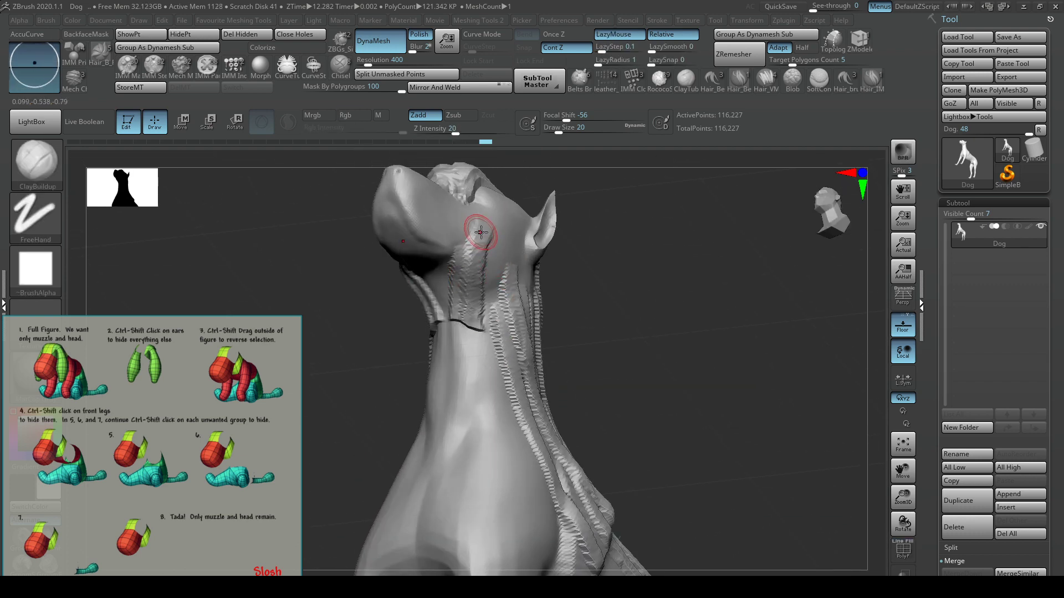
left_click_drag(479, 231, 443, 335)
mouse_move(491, 290)
right_mouse_down("alt")
mouse_move(509, 349)
mouse_move(540, 371)
mouse_move(470, 292)
mouse_move(532, 337)
mouse_move(646, 347)
mouse_move(622, 371)
mouse_move(550, 337)
mouse_move(616, 368)
right_mouse_up("alt")
left_click_drag(616, 368, 501, 287)
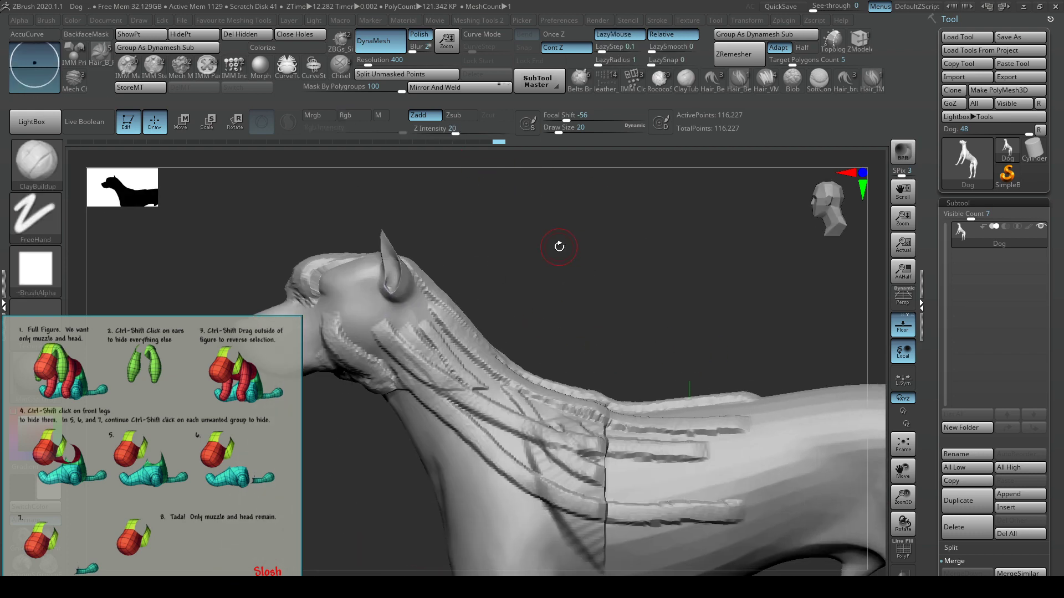
- Set the DynaMesh resolution to 736 and remesh the dog
left_click_drag(559, 249, 592, 209)
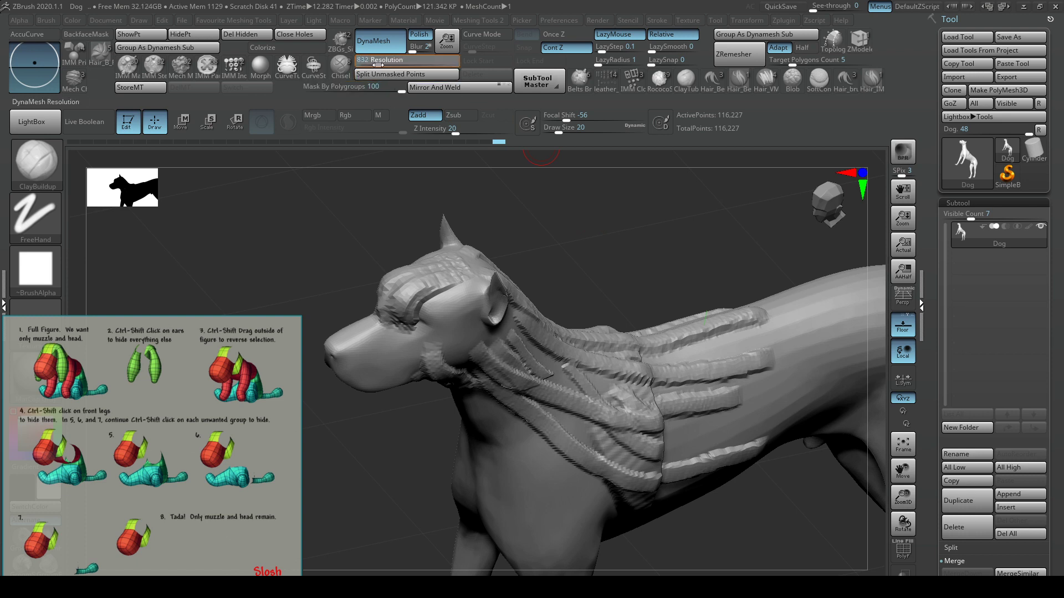
left_click_drag(377, 65, 370, 64)
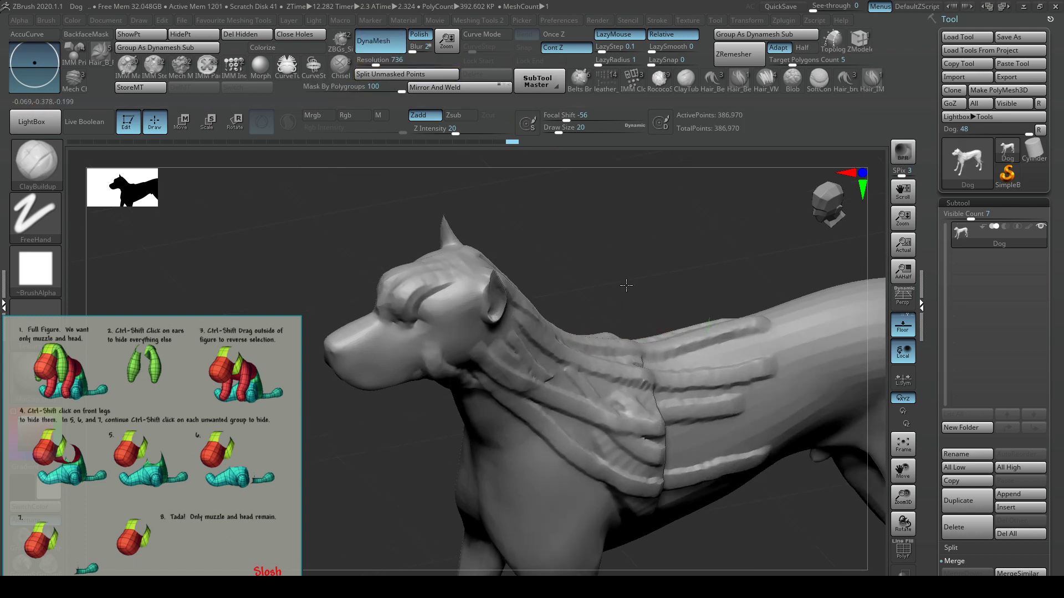
mouse_move(610, 275)
right_mouse_down()
mouse_move(705, 297)
mouse_move(470, 252)
mouse_move(594, 288)
mouse_move(499, 264)
mouse_move(570, 261)
mouse_move(575, 299)
mouse_move(521, 317)
mouse_move(568, 273)
mouse_move(554, 275)
mouse_move(639, 301)
mouse_move(603, 275)
right_mouse_up()
left_click_drag(603, 275, 524, 254)
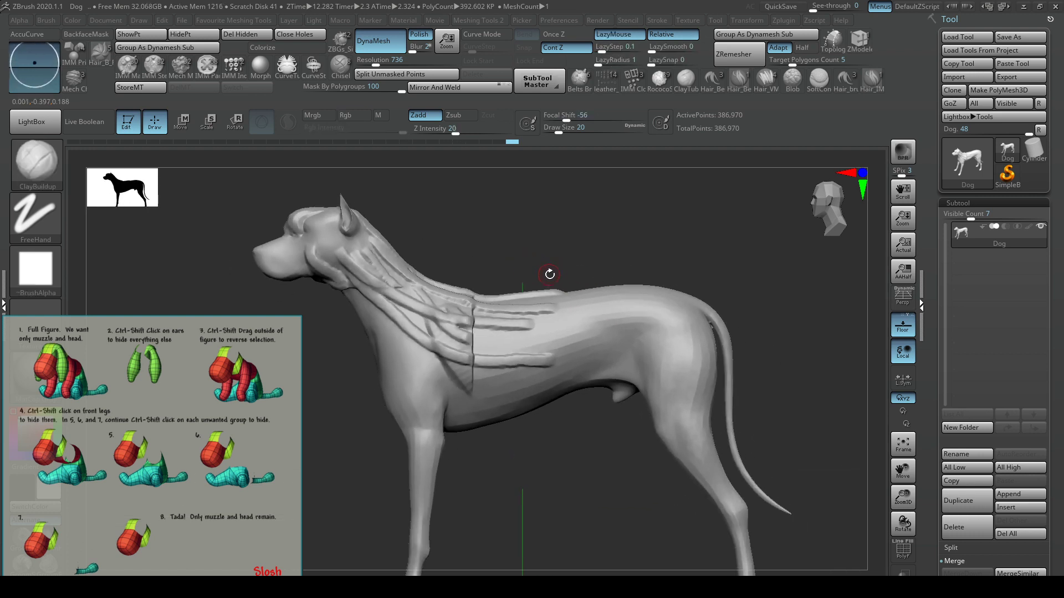
- Switch to the Clay_DragRect brush and stamp its cracked-skin texture onto the dog's flank behind the shoulder
right_click_drag(612, 296, 579, 314)
key("shift+f")
key("shift+f")
key("1")
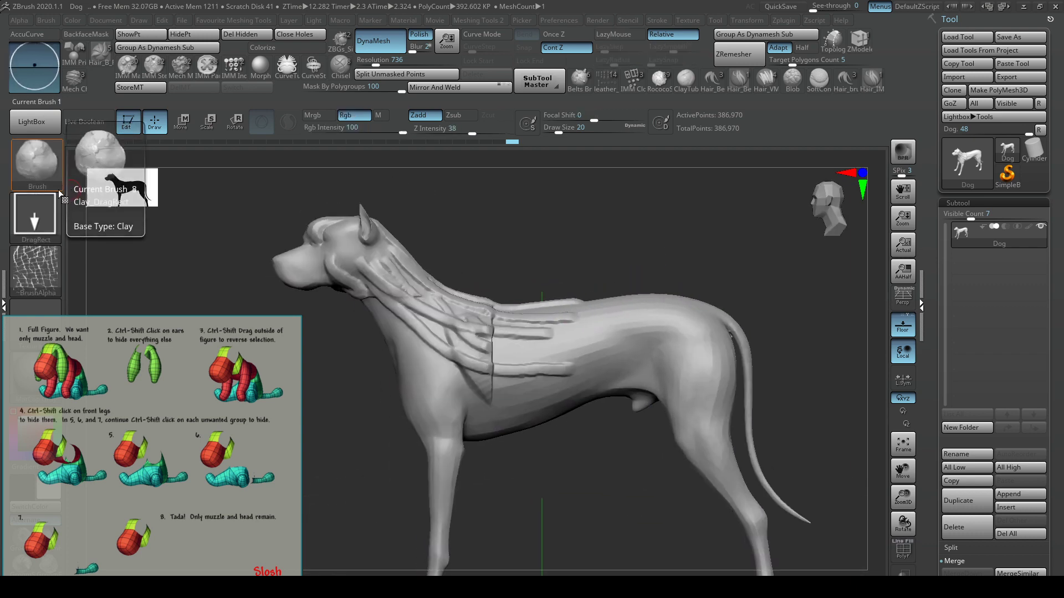
left_click_drag(559, 339, 667, 388)
key("ctrl")
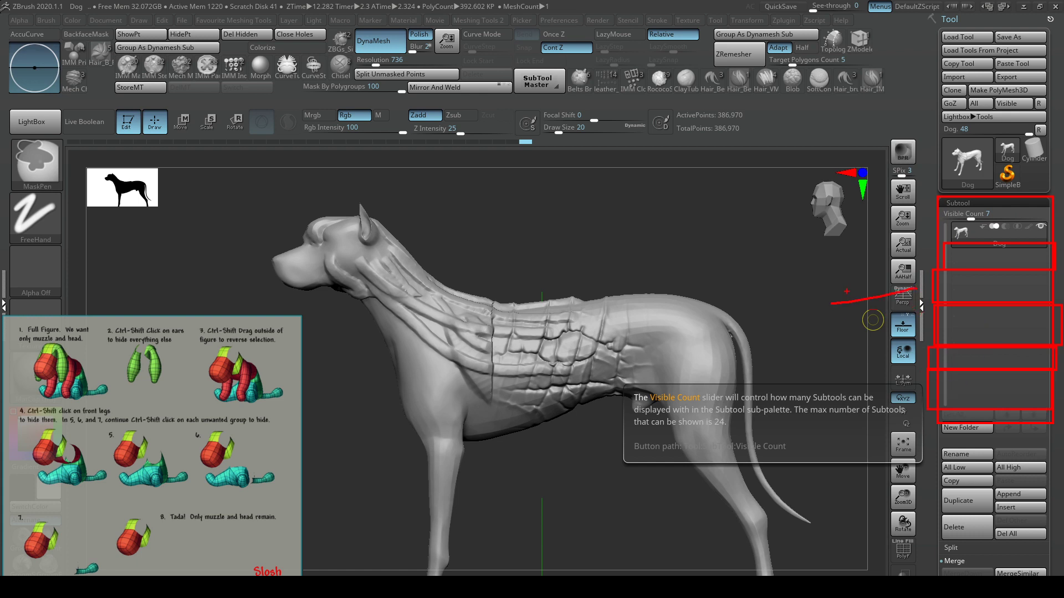
key("Escape")
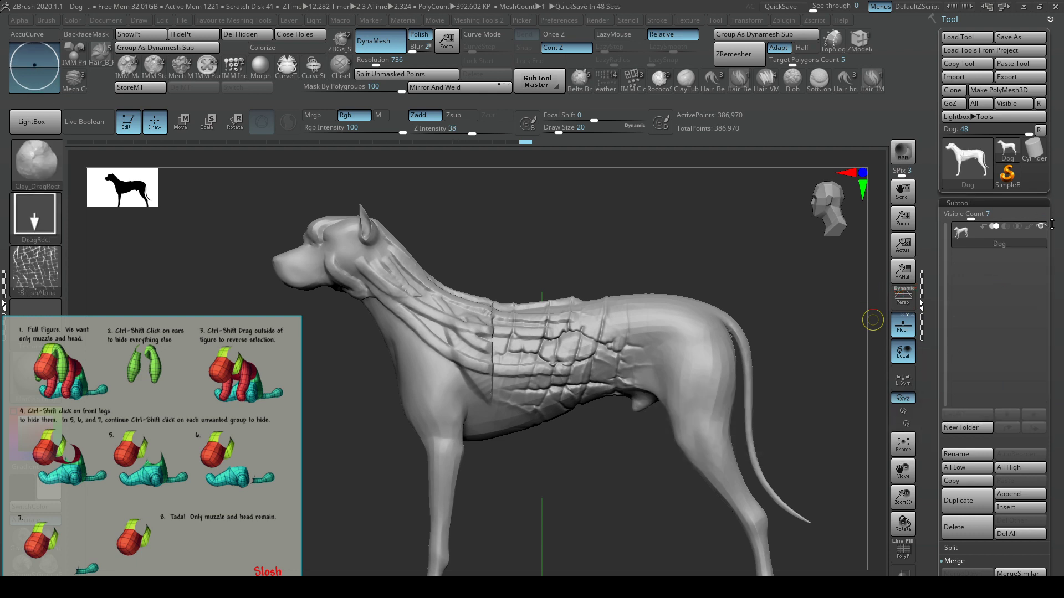
key("ctrl")
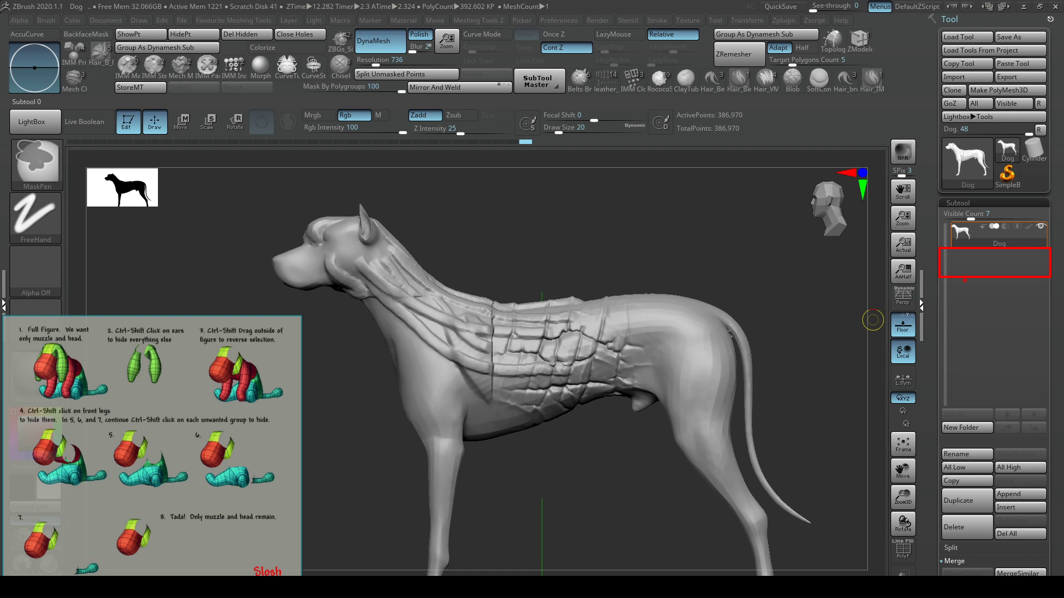
key("Escape")
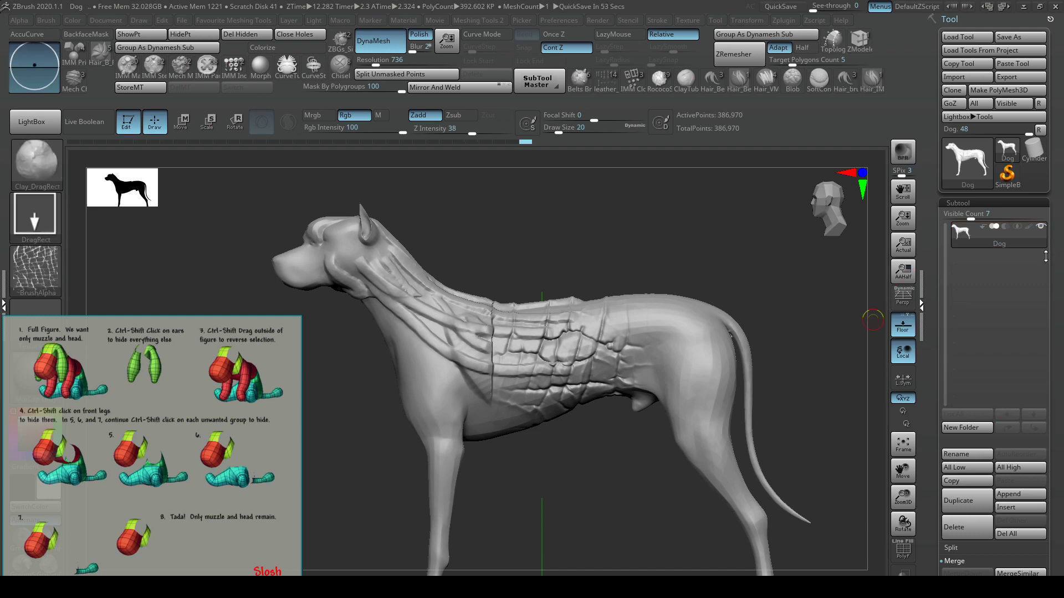
- Stamp more Clay_DragRect texture over the dog's back, hindquarters and belly within the rear body polygroup
key("shift+f")
right_click_drag(599, 310, 617, 329, "ctrl")
key("shift+f")
left_click_drag(629, 336, 717, 397)
right_click_drag(716, 396, 712, 436)
right_click_drag(605, 393, 621, 463, "ctrl")
right_click_drag(622, 464, 585, 443)
left_click_drag(540, 427, 560, 455)
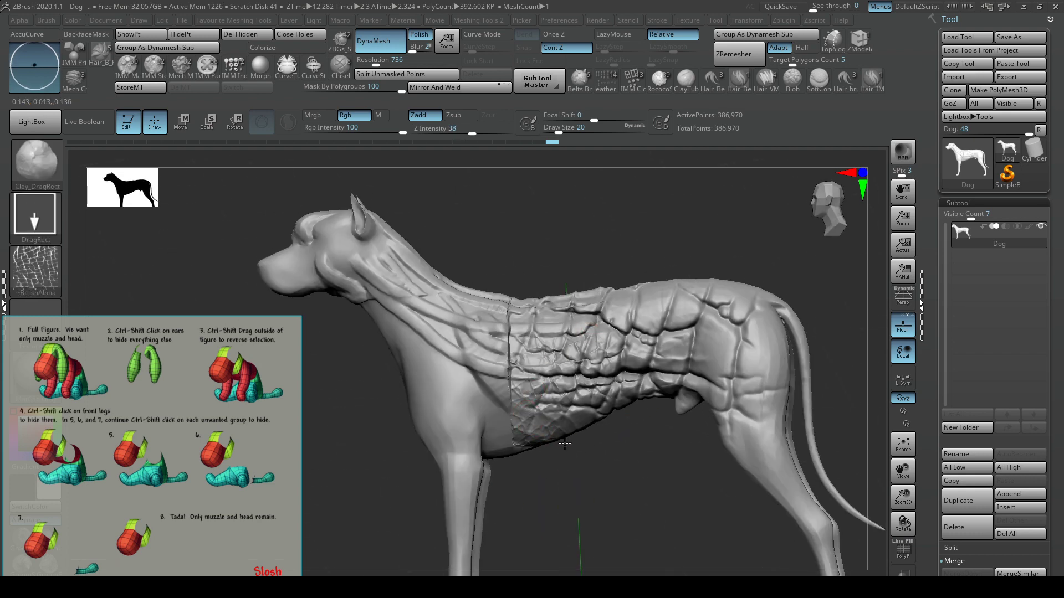
right_click_drag(581, 454, 664, 502)
mouse_move(600, 464)
right_mouse_down()
mouse_move(566, 432)
mouse_move(560, 484)
right_mouse_up()
mouse_move(550, 468)
left_mouse_down()
mouse_move(575, 532)
mouse_move(612, 434)
left_mouse_up()
- Load the DemoSoldier.ZPR project from LightBox in place of the dog
right_click_drag(630, 428, 616, 388, "ctrl")
right_click_drag(677, 482, 656, 451)
mouse_move(848, 332)
right_mouse_down()
mouse_move(868, 355)
mouse_move(844, 310)
right_mouse_up()
left_click(18, 117)
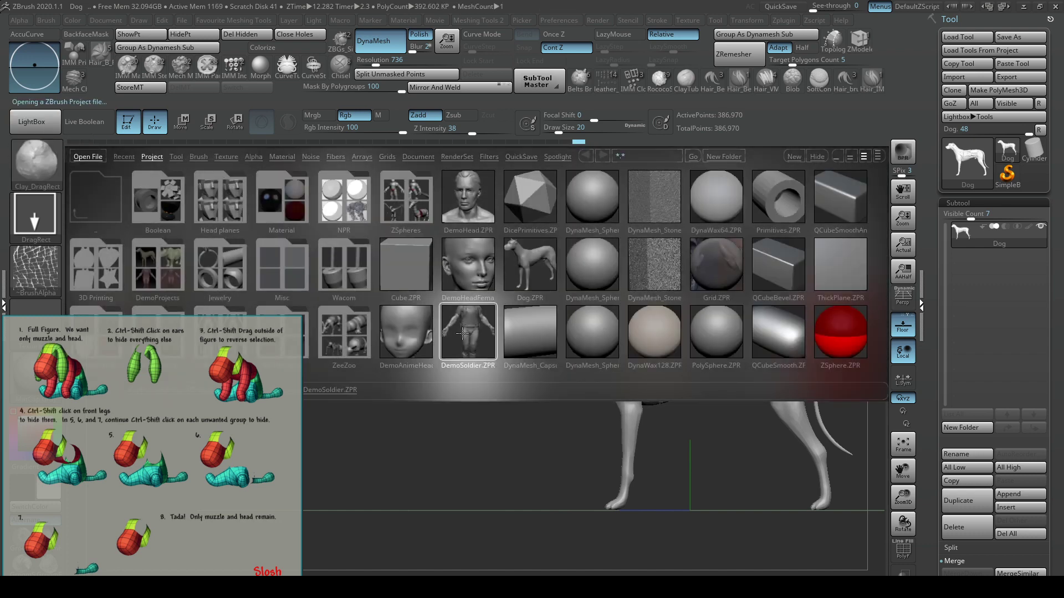
double_click(462, 334)
left_click(536, 332)
key("Return")
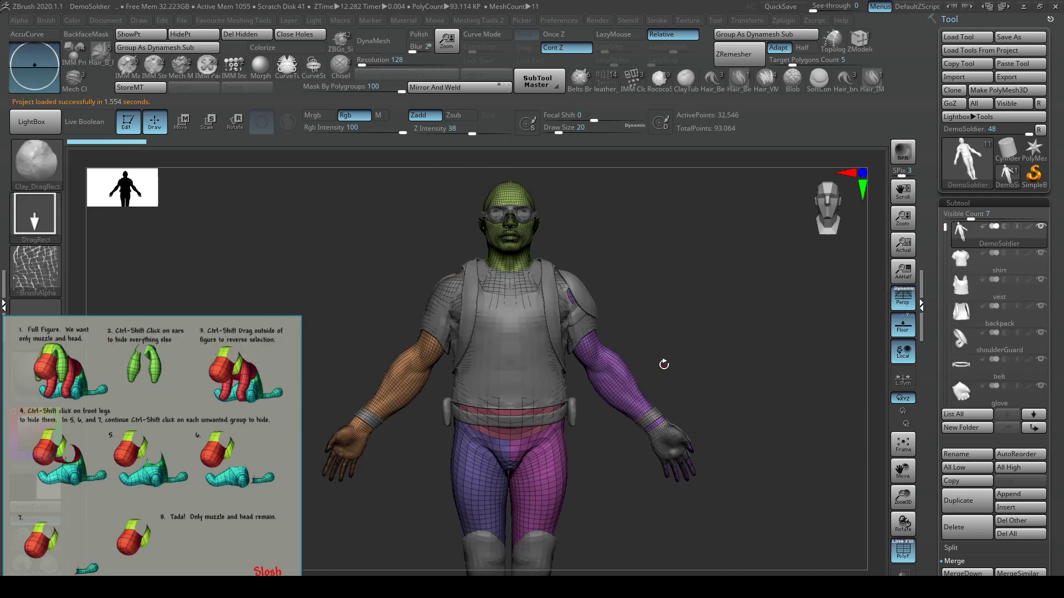
- Hide the soldier's clothing subtools so that only the DemoSoldier body shows, and frame the head and torso
key("shift+s")
right_click_drag(674, 337, 655, 443, "ctrl")
right_click_drag(656, 443, 583, 329, "ctrl")
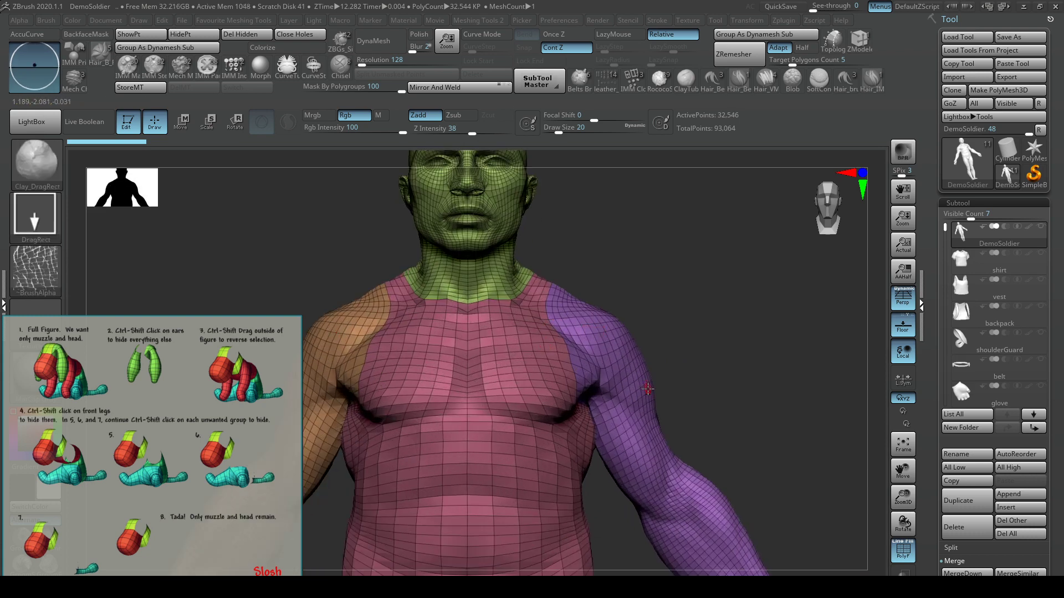
left_click_drag(650, 389, 669, 403, "alt")
right_click_drag(561, 379, 499, 405, "ctrl")
right_click_drag(631, 355, 624, 407, "alt")
right_click_drag(623, 407, 579, 322, "ctrl")
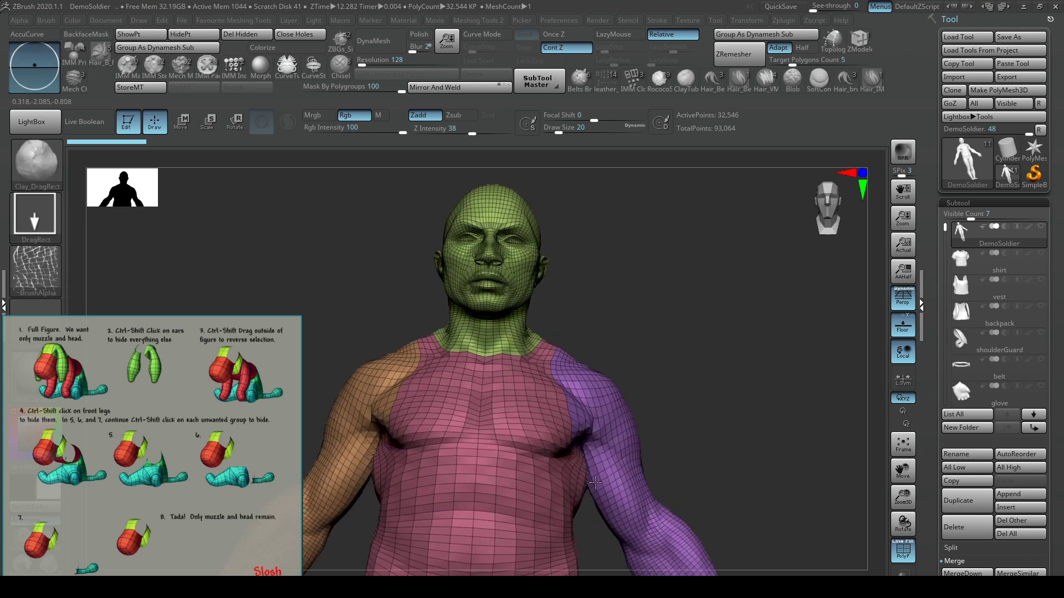
- Stamp Clay_DragRect texture across the soldier's pink torso polygroup, checking it with the polyframe display off and on
left_click_drag(598, 483, 626, 496)
key("shift+f")
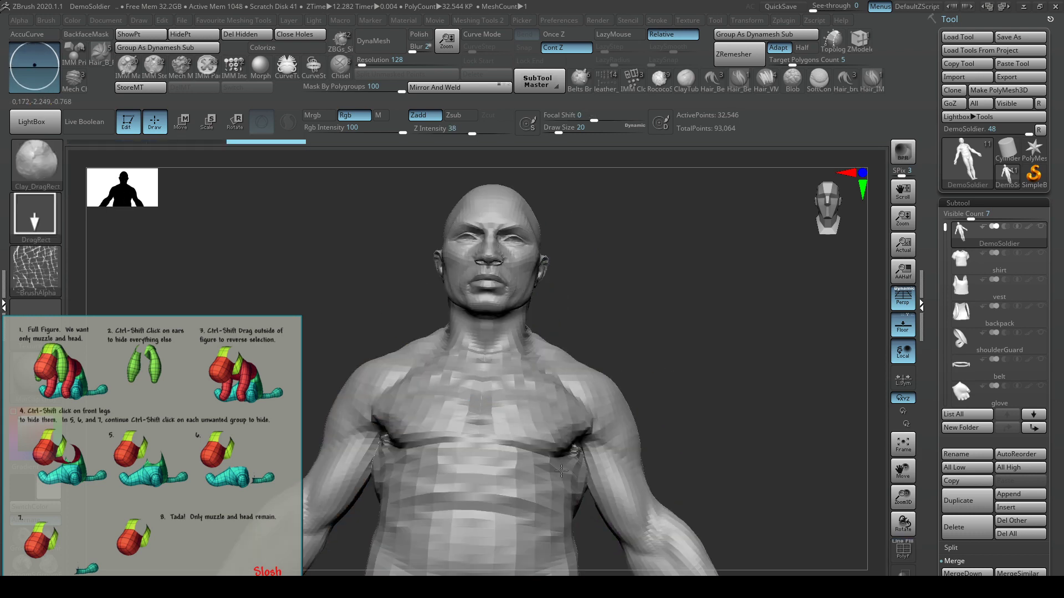
key("ctrl+shift+z")
key("ctrl+shift+z")
key("ctrl+shift+z")
key("ctrl+shift+z")
key("shift+f")
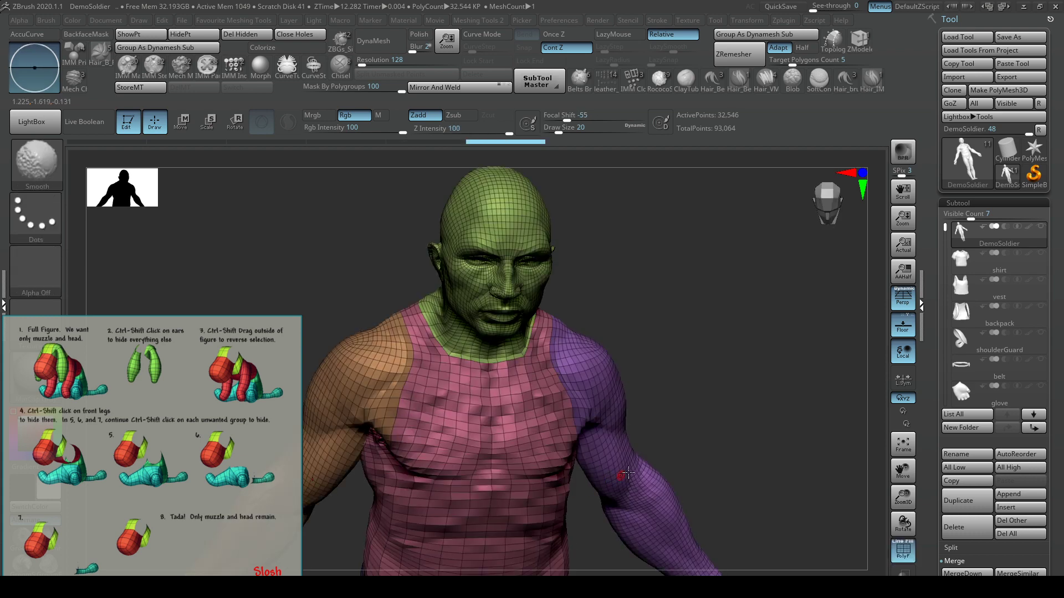
- Isolate the soldier's purple arm polygroup and view it from the side
key("ctrl+shift+z")
key("ctrl+shift+z")
key("ctrl+shift+z")
key("ctrl+shift+z")
key("ctrl+shift+z")
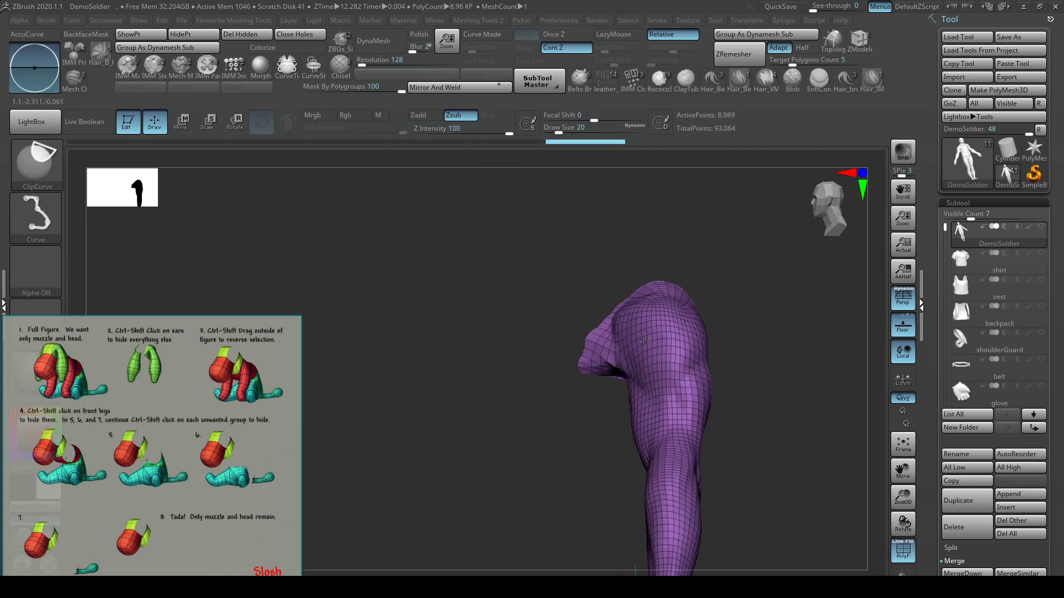
- Invert the visibility to hide the purple arm, and hide the head and orange arm polygroups as well
key("ctrl+shift+z")
key("ctrl+shift+z")
key("ctrl+shift+z")
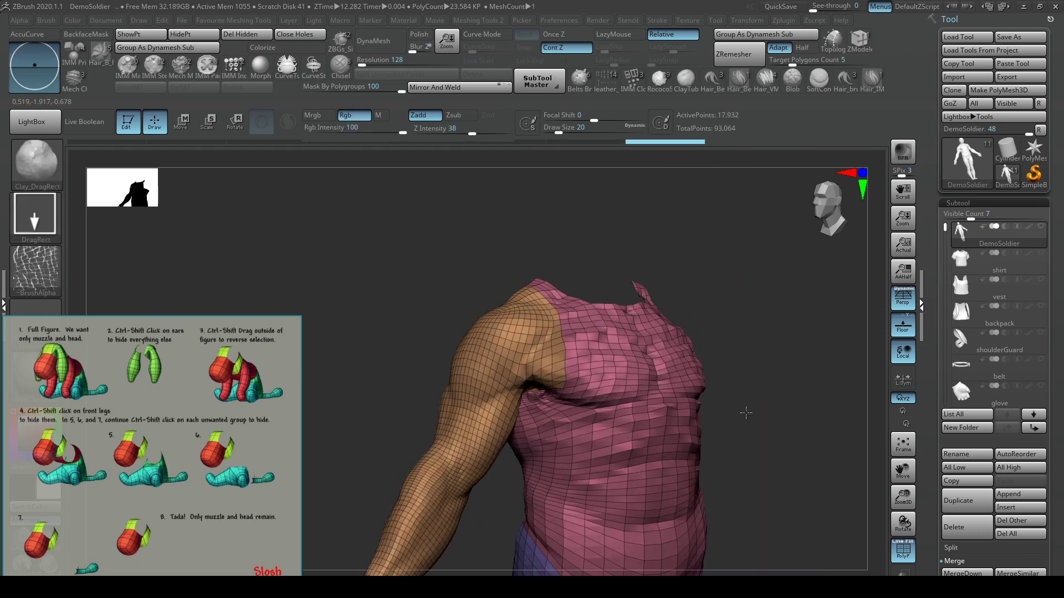
key("ctrl+shift+z")
key("ctrl+z")
key("ctrl+z")
key("ctrl+z")
key("ctrl+z")
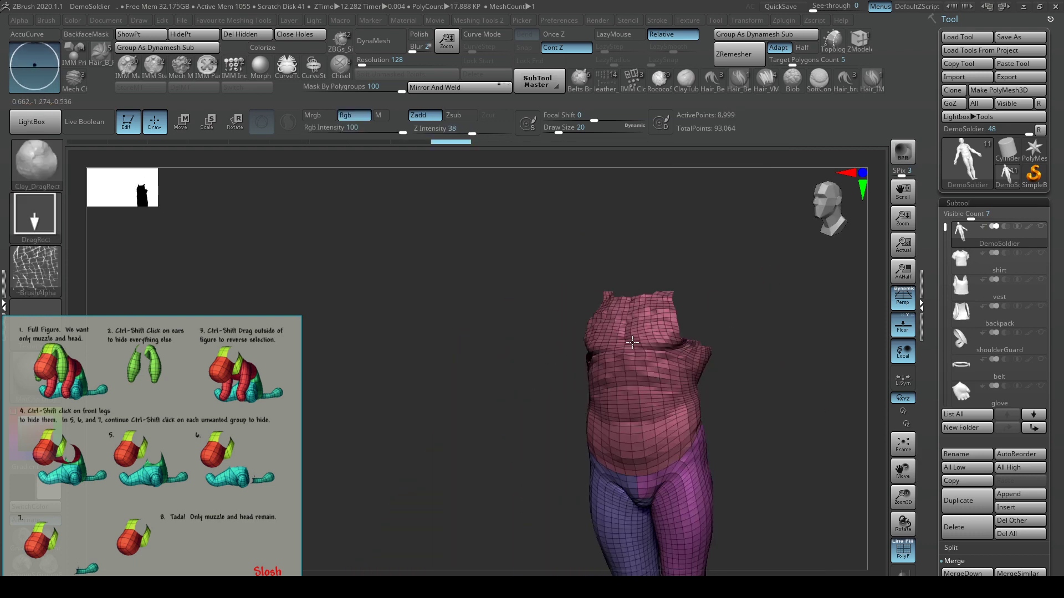
- Hide the magenta leg polygroup to leave the torso and blue leg, and restore the whole body
key("ctrl+shift+z")
mouse_move(580, 385)
left_mouse_down()
mouse_move(598, 327)
mouse_move(634, 384)
left_mouse_up()
key("ctrl+shift")
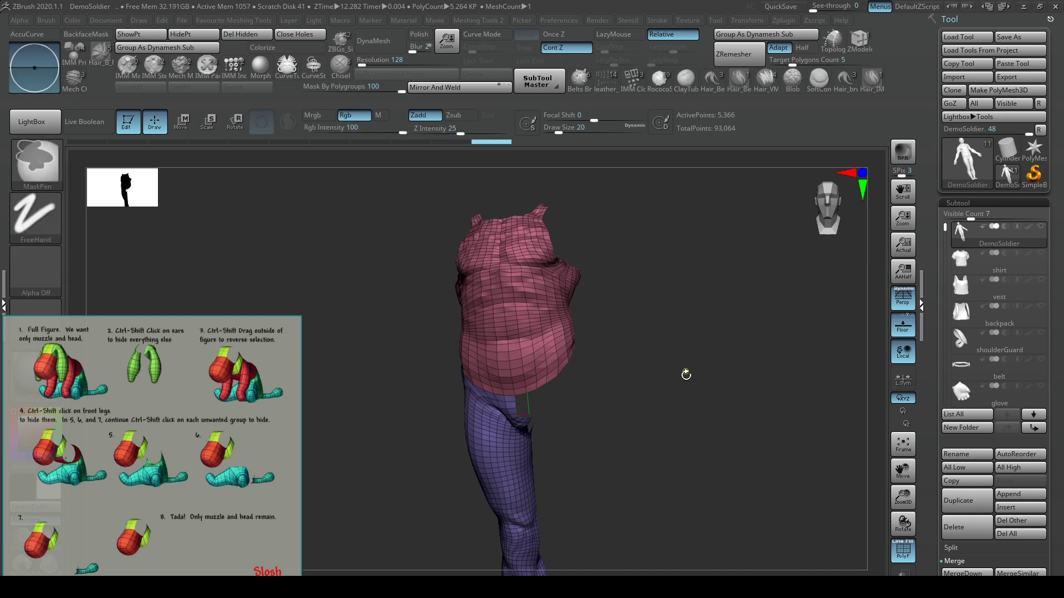
left_click(146, 37)
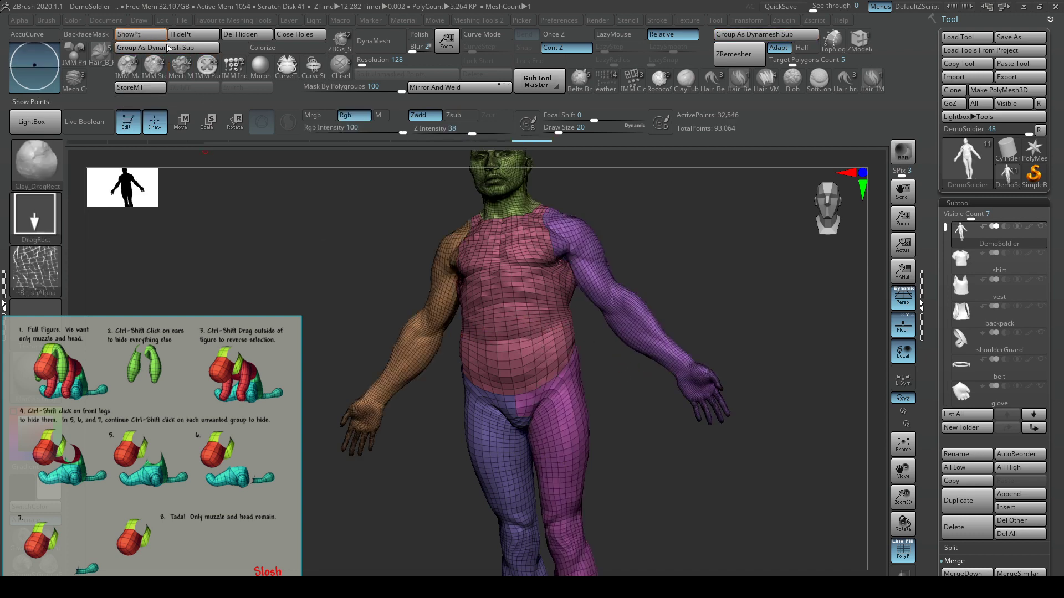
- Isolate the torso polygroup and invert the visibility so only the head, arms and legs show
left_click(559, 317, "ctrl+shift")
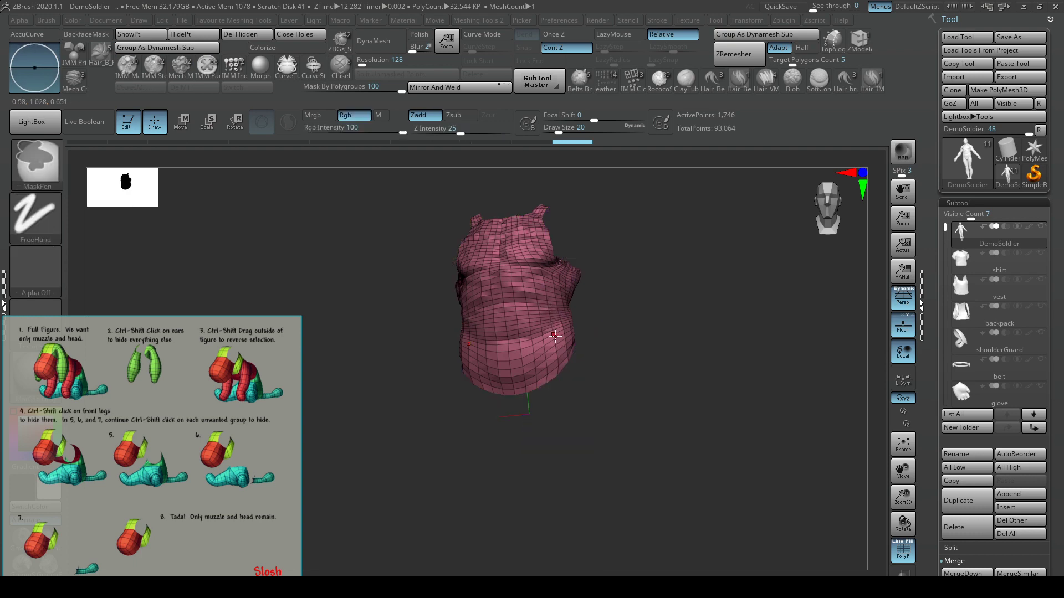
left_click(561, 320, "ctrl+shift")
left_click_drag(601, 394, 589, 368)
mouse_move(648, 328)
right_mouse_down("alt")
mouse_move(622, 420)
mouse_move(634, 401)
mouse_move(565, 397)
mouse_move(602, 405)
mouse_move(574, 398)
mouse_move(714, 332)
right_mouse_up("alt")
mouse_move(635, 308)
right_mouse_down("ctrl")
mouse_move(659, 344)
mouse_move(636, 362)
right_mouse_up("ctrl")
left_click_drag(636, 361, 545, 284)
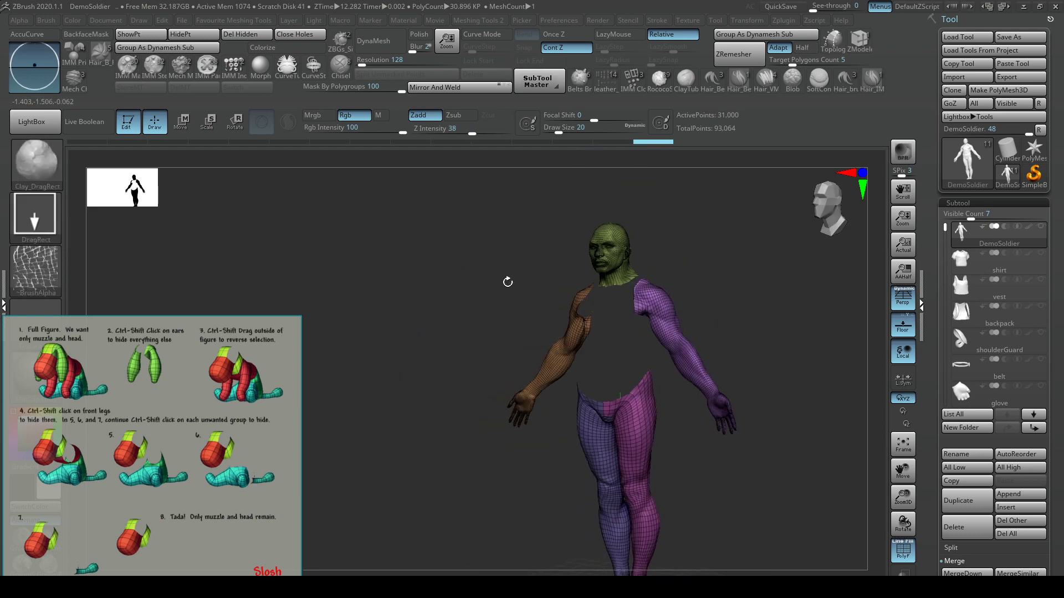
right_click_drag(589, 284, 625, 294, "ctrl")
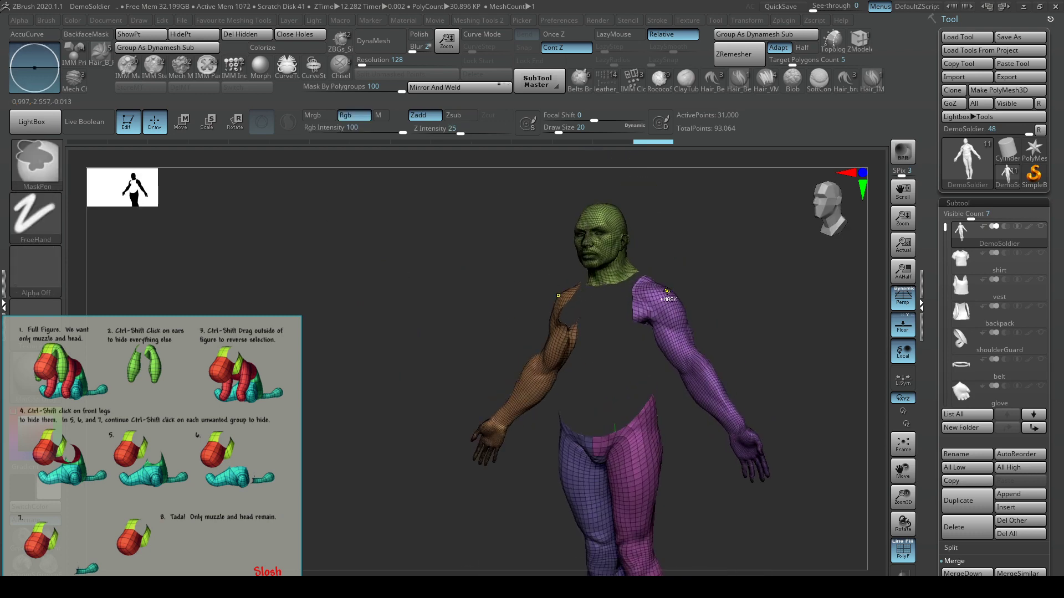
- Show all hidden parts again and frame the full soldier from the front
left_click(139, 35)
left_click_drag(709, 365, 725, 330)
right_click_drag(725, 330, 721, 292, "alt")
right_click_drag(721, 293, 655, 328, "shift")
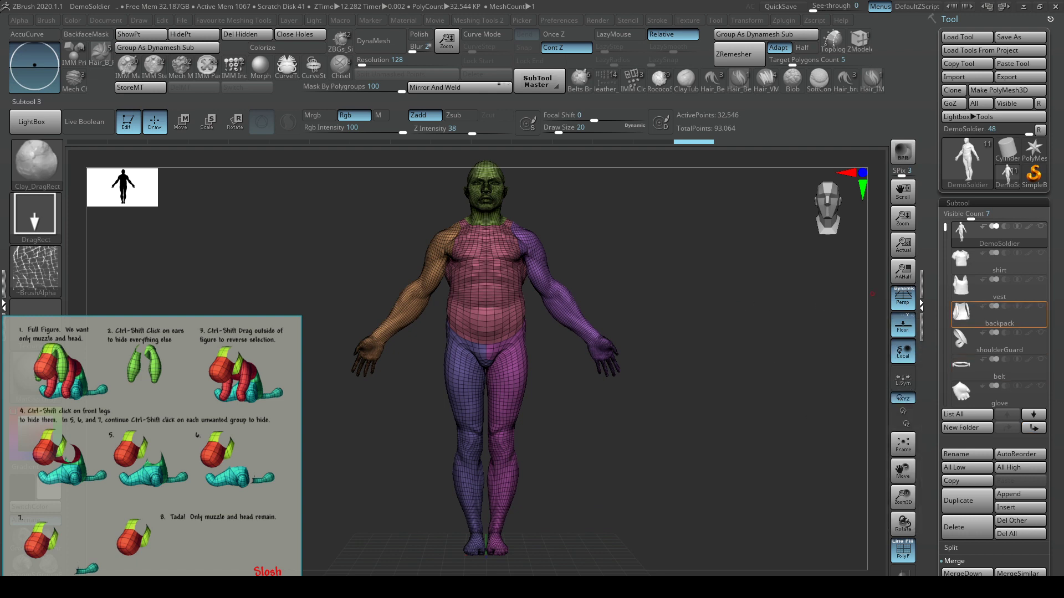
mouse_move(992, 314)
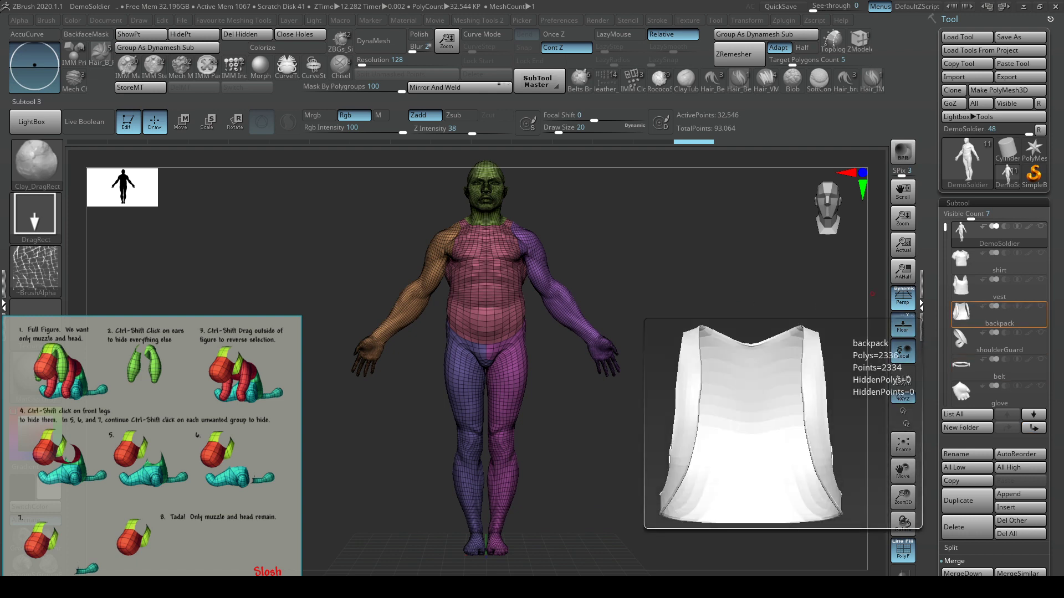